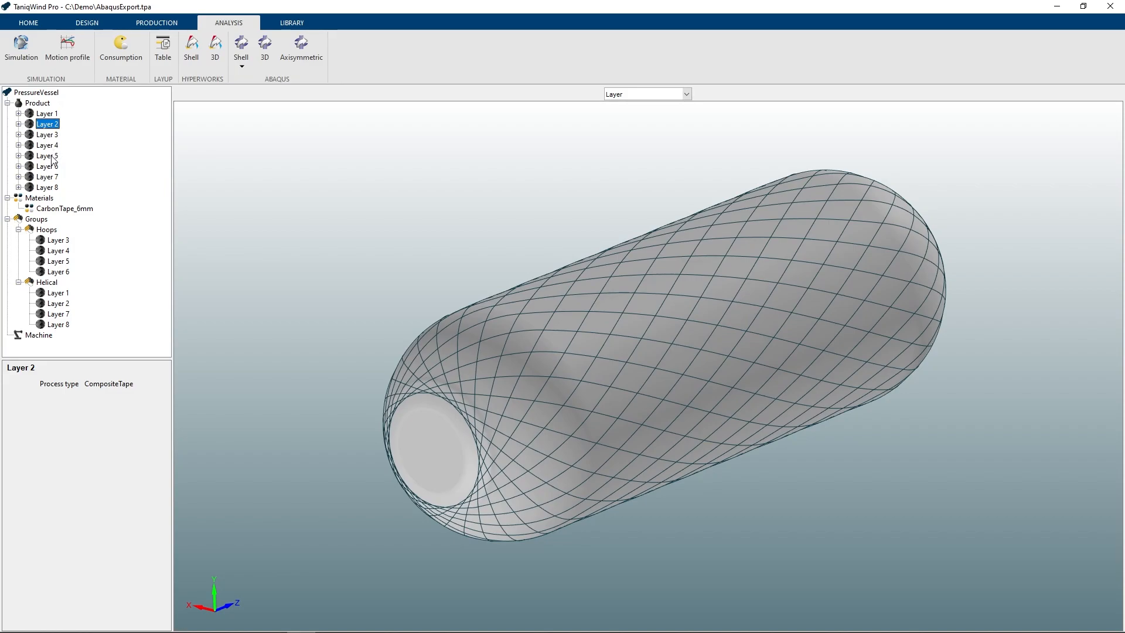
- Inspect the pressure vessel's layers 5 and 8 and its Helical and Hoops groups
{"action": "left_click", "coordinate": [52, 156]}
{"action": "left_click", "coordinate": [50, 187]}
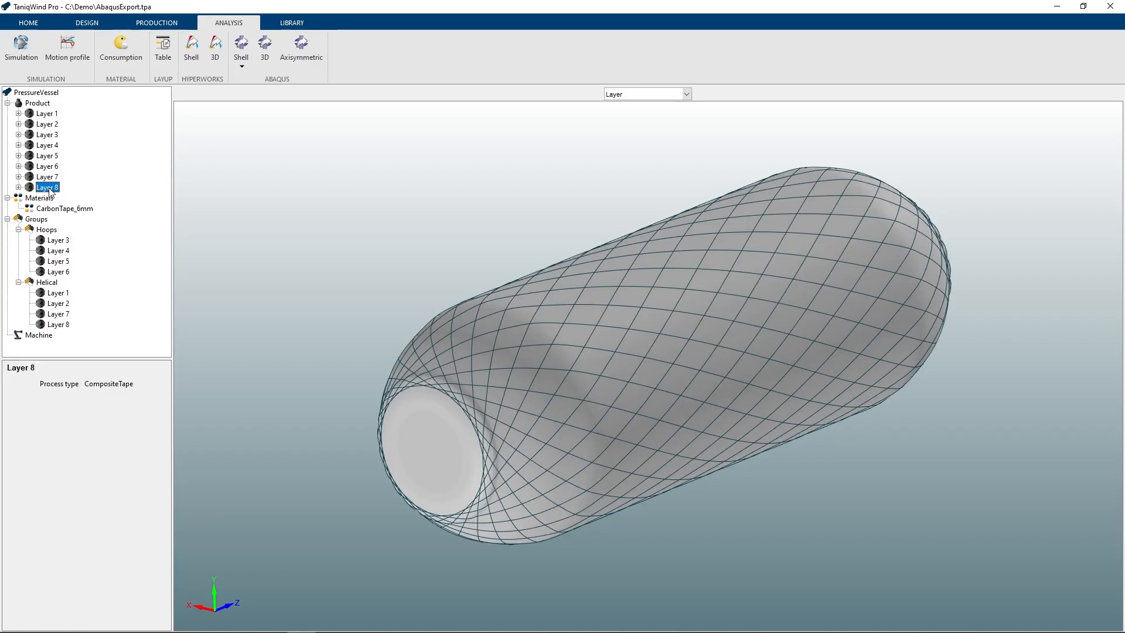
{"action": "left_click", "coordinate": [54, 285]}
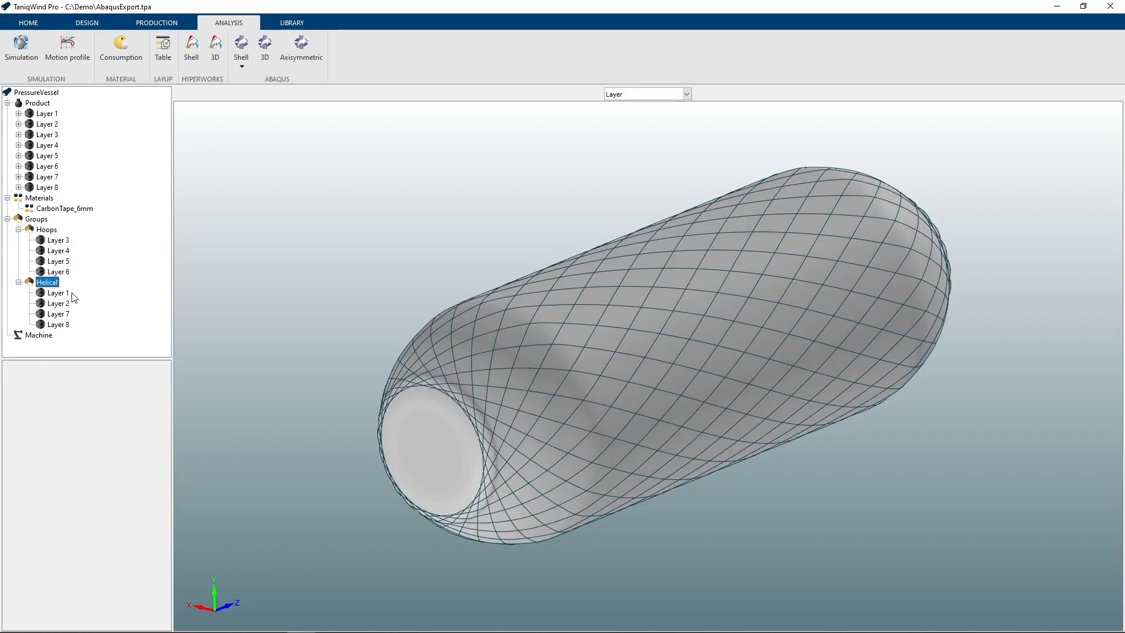
{"action": "left_click", "coordinate": [47, 232]}
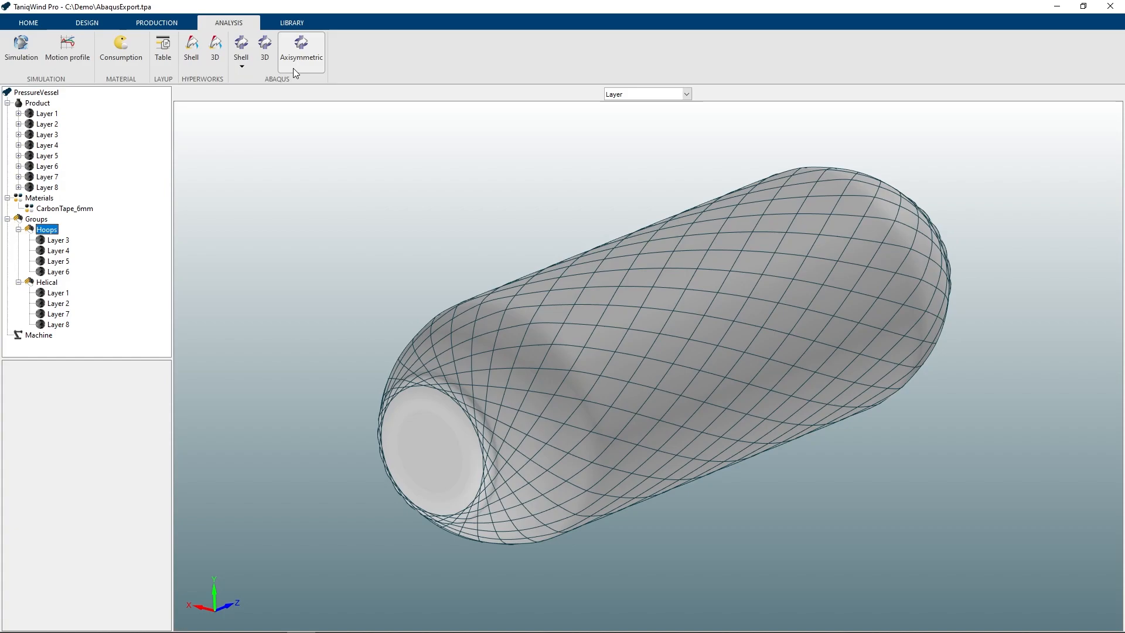
- Start an Abaqus shell export of the pressure vessel as an input file
{"action": "left_click", "coordinate": [245, 57]}
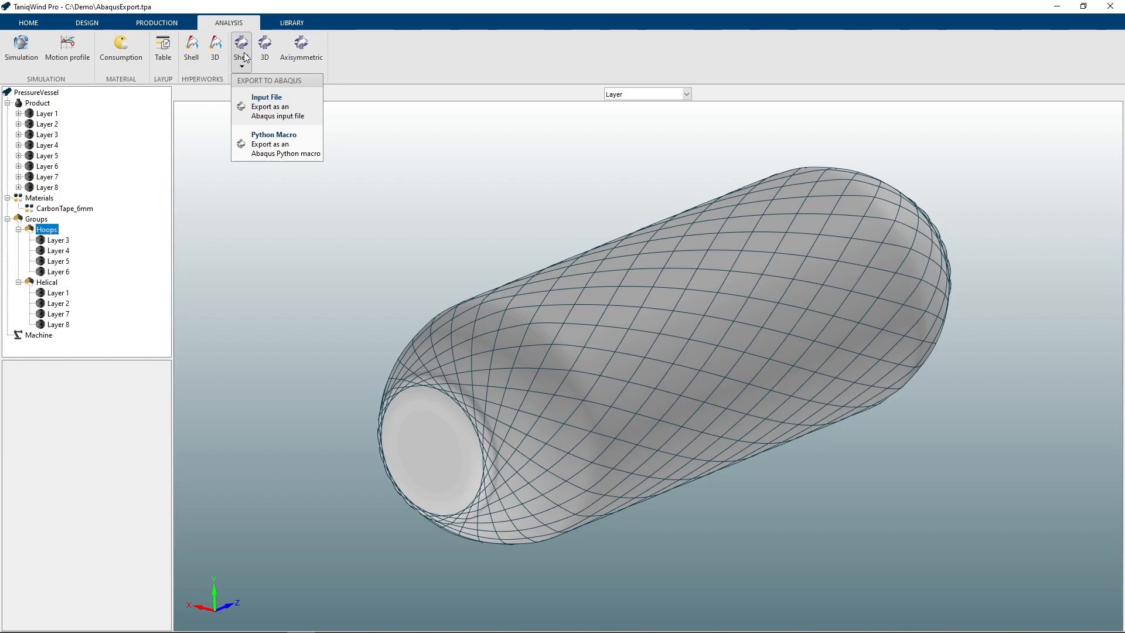
{"action": "left_click", "coordinate": [283, 107]}
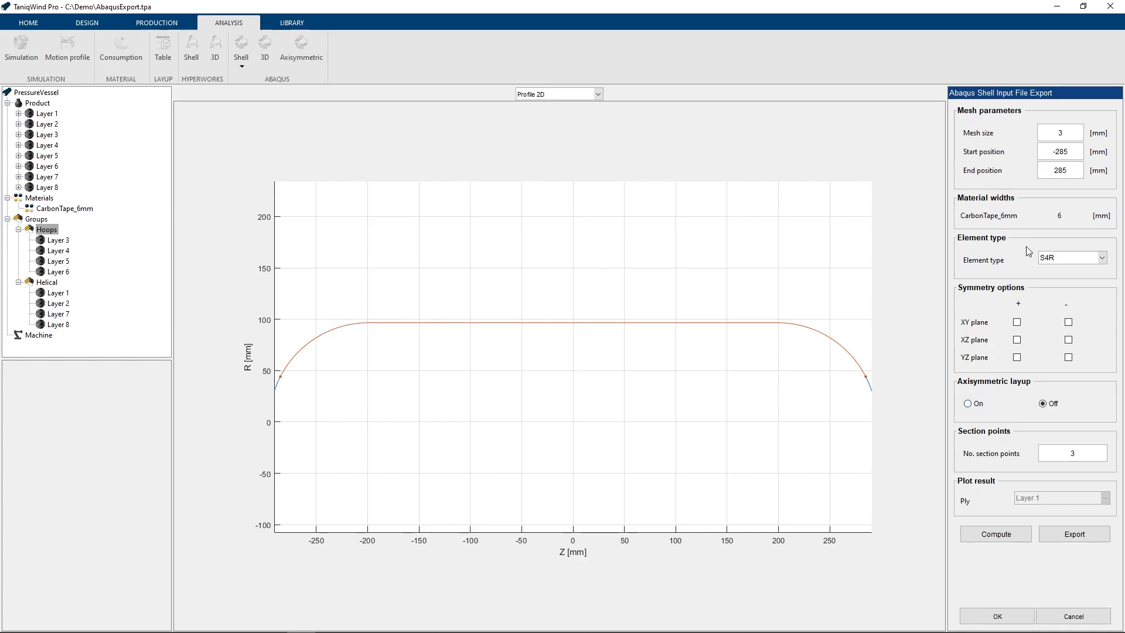
- Set the shell mesh's start position to -290 mm and its end position to 290 mm
{"action": "left_click_drag", "start_coordinate": [1047, 135], "coordinate": [1076, 133]}
{"action": "left_click_drag", "start_coordinate": [1073, 153], "coordinate": [1064, 151]}
{"action": "key", "text": "BackSpace"}
{"action": "key", "text": "BackSpace"}
{"action": "type", "text": "90"}
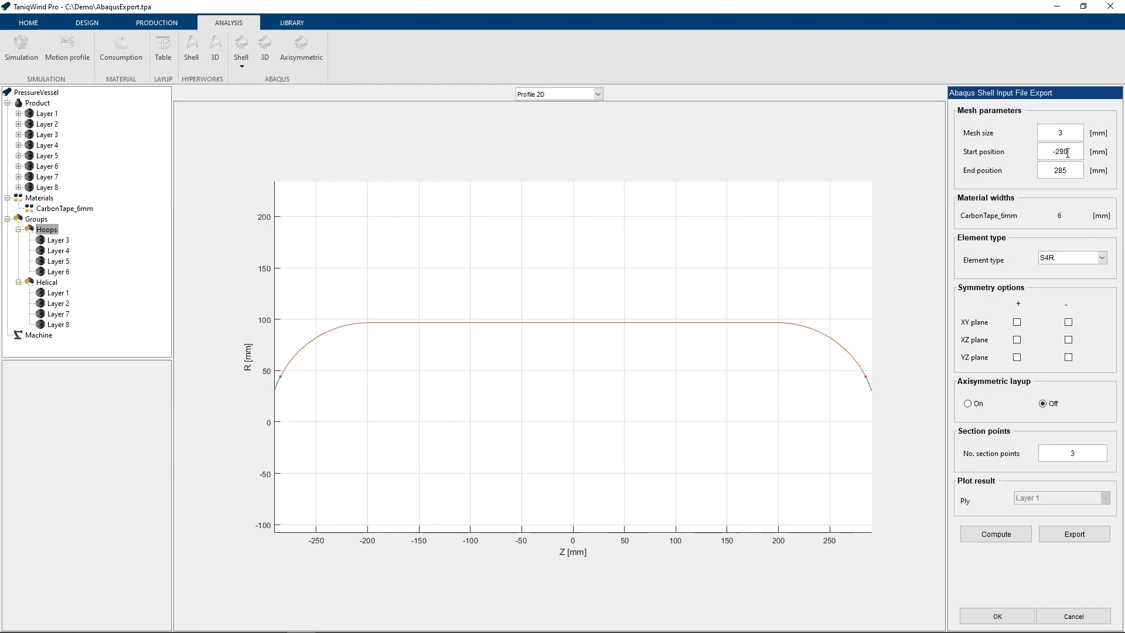
{"action": "key", "text": "Tab"}
{"action": "type", "text": "290"}
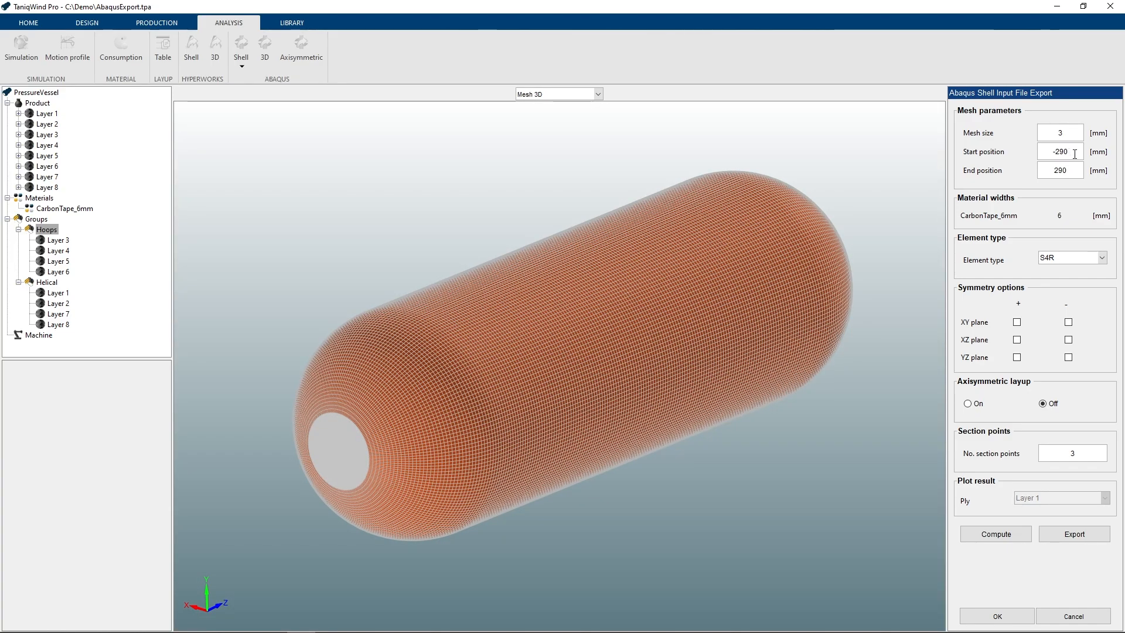
- Set the shell mesh's start position to -285 mm and its end position to 285 mm
{"action": "key", "text": "BackSpace"}
{"action": "key", "text": "BackSpace"}
{"action": "type", "text": "85"}
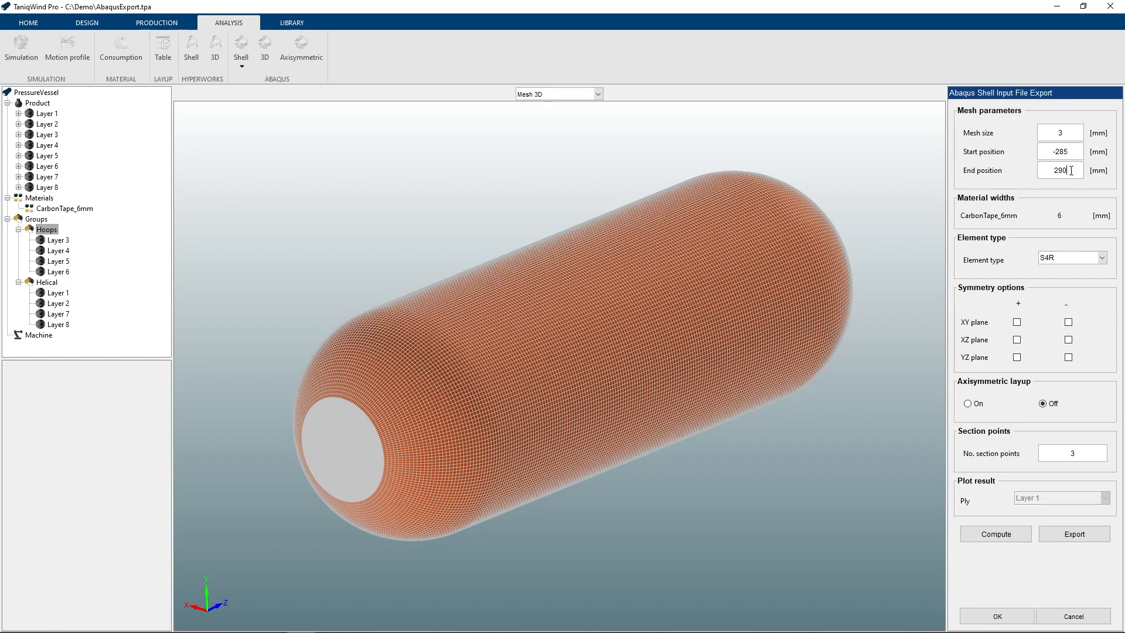
{"action": "key", "text": "BackSpace"}
{"action": "key", "text": "BackSpace"}
{"action": "type", "text": "85"}
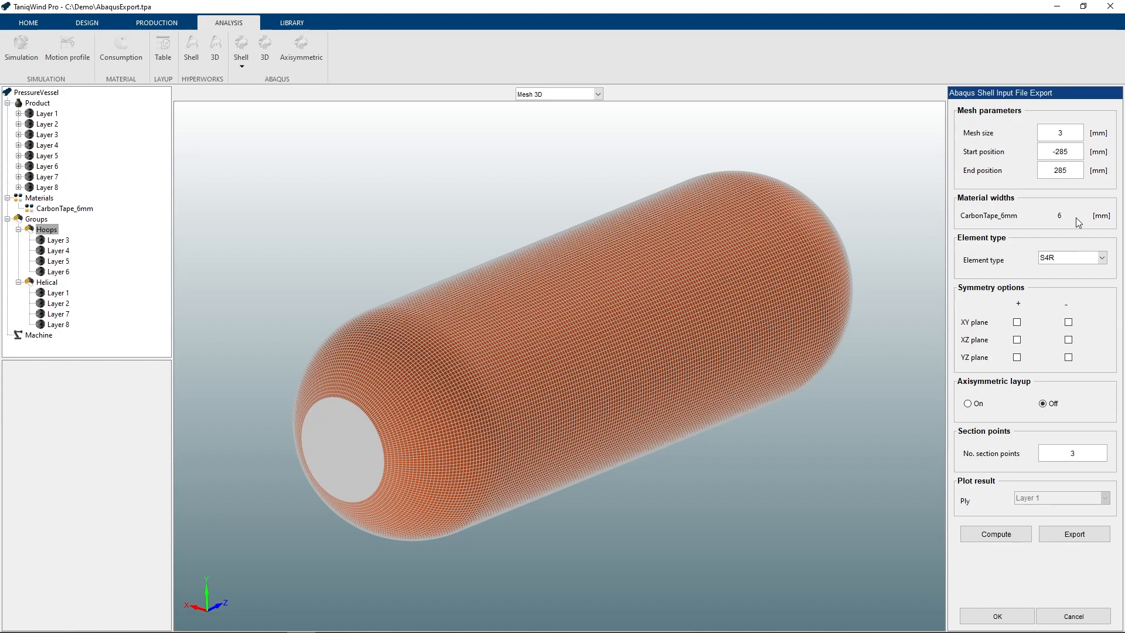
- Choose element type S4R and enable symmetry for XZ plane +, YZ plane - and XY plane +, continuing despite non-symmetric paths
{"action": "left_click", "coordinate": [1069, 259]}
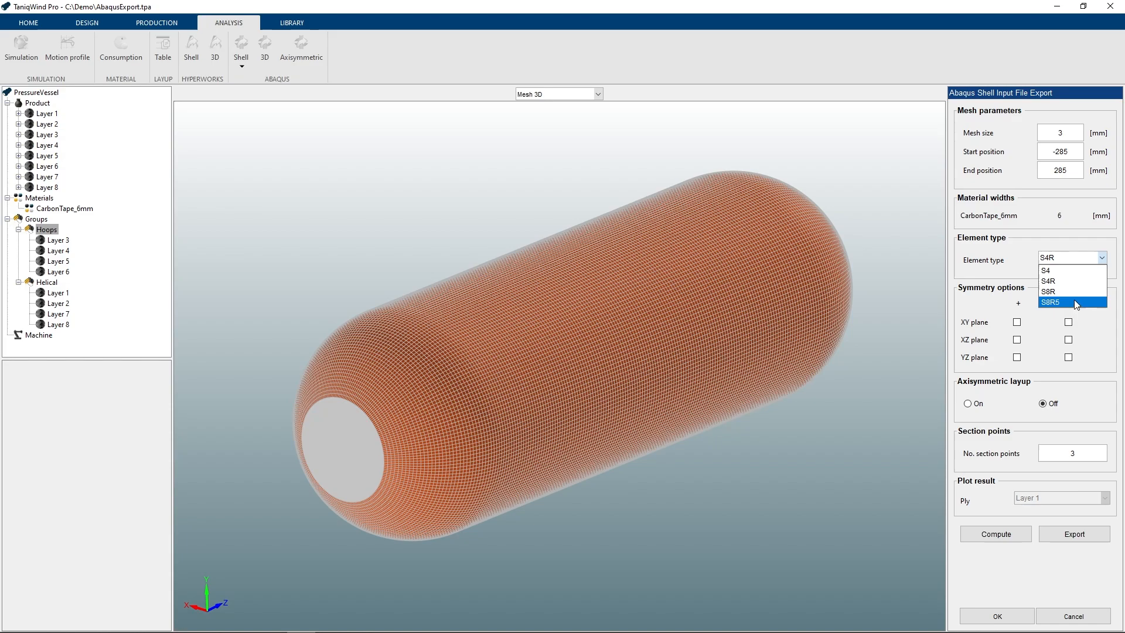
{"action": "left_click", "coordinate": [1072, 282]}
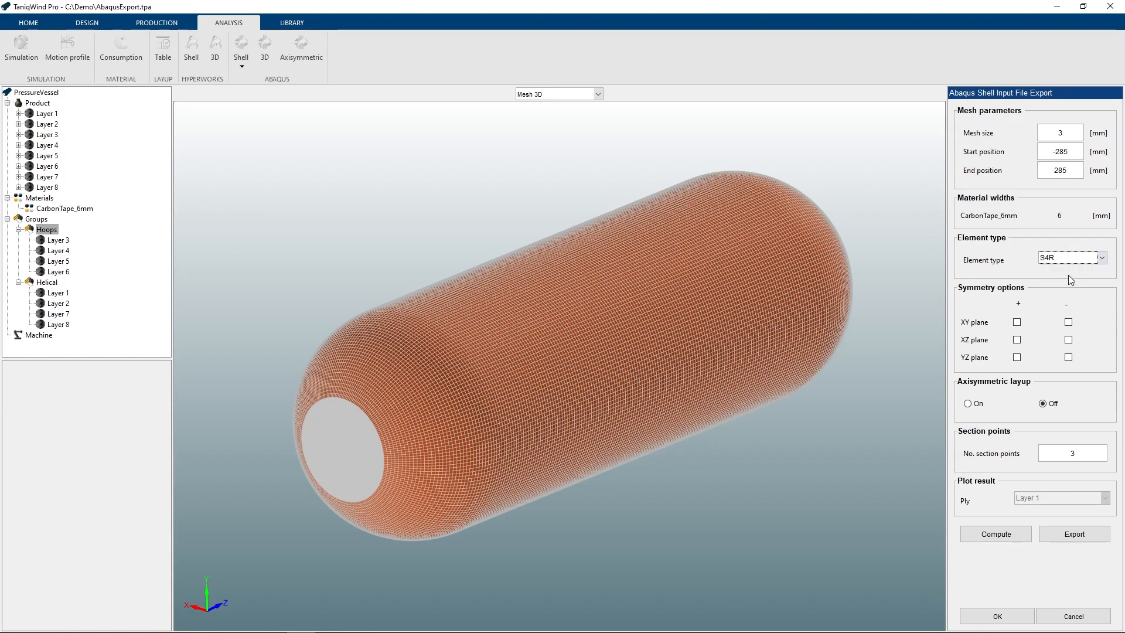
{"action": "left_click", "coordinate": [1019, 339]}
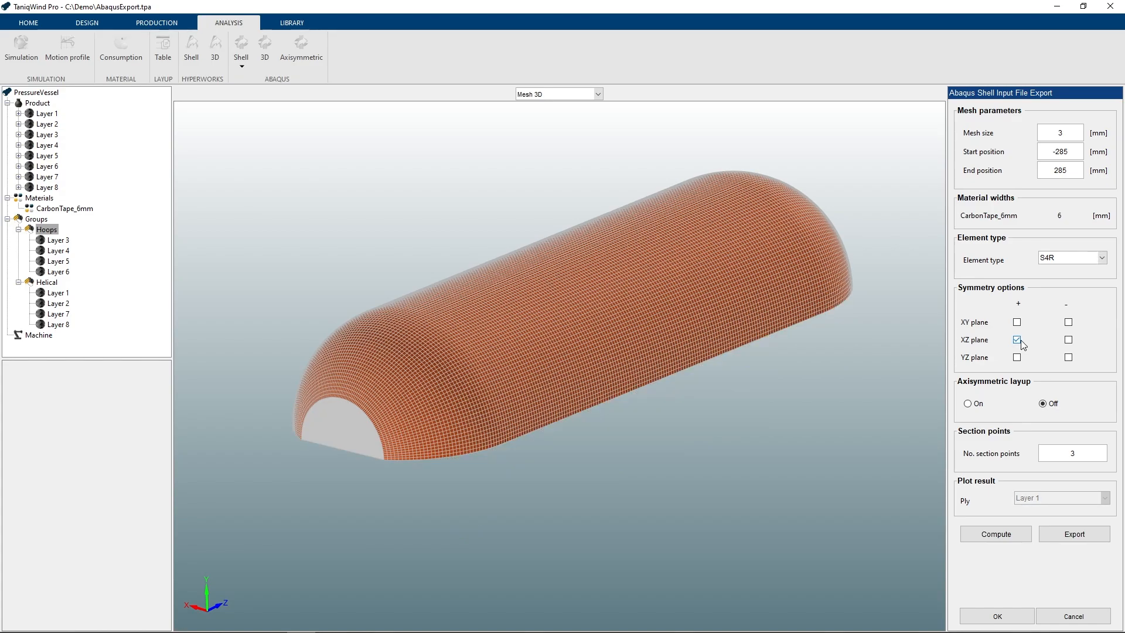
{"action": "left_click", "coordinate": [1068, 357]}
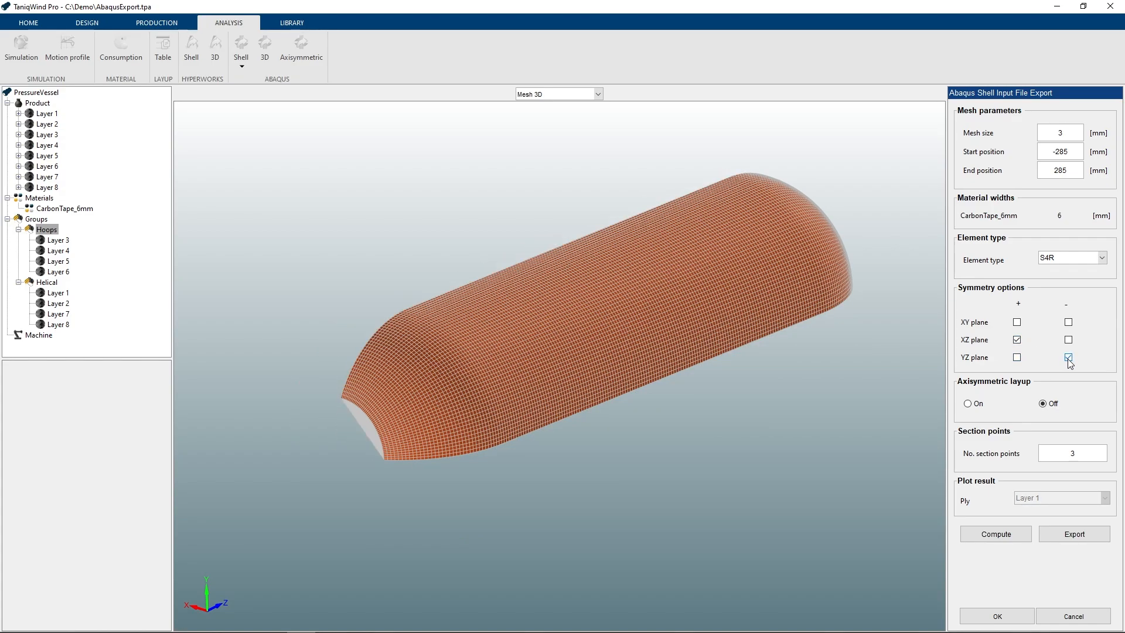
{"action": "left_click", "coordinate": [1017, 323]}
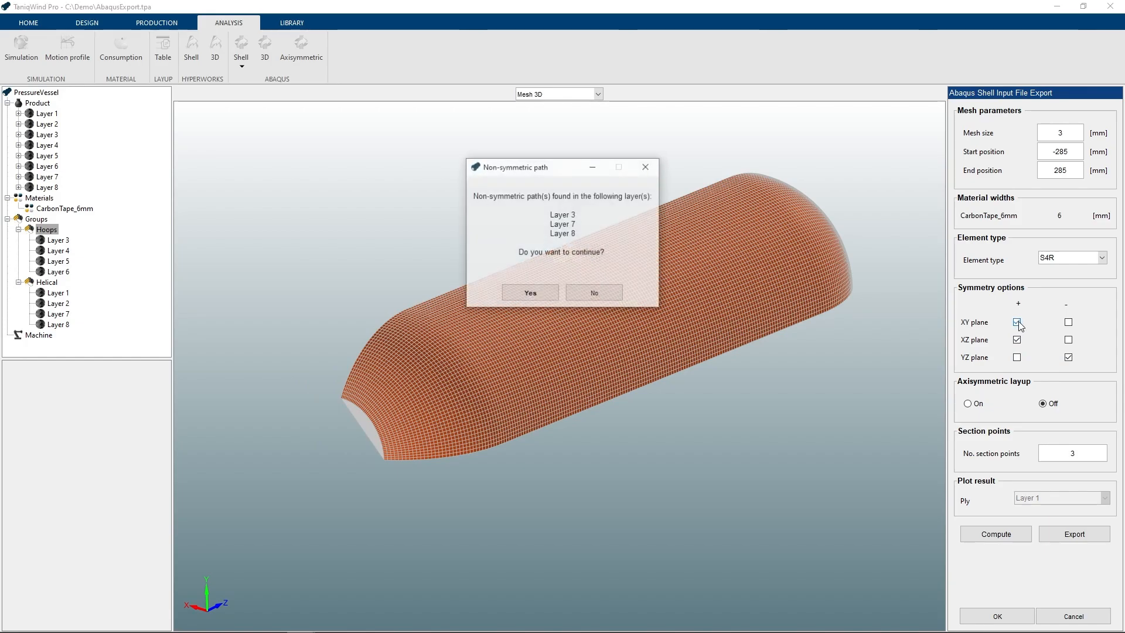
{"action": "left_click", "coordinate": [522, 294]}
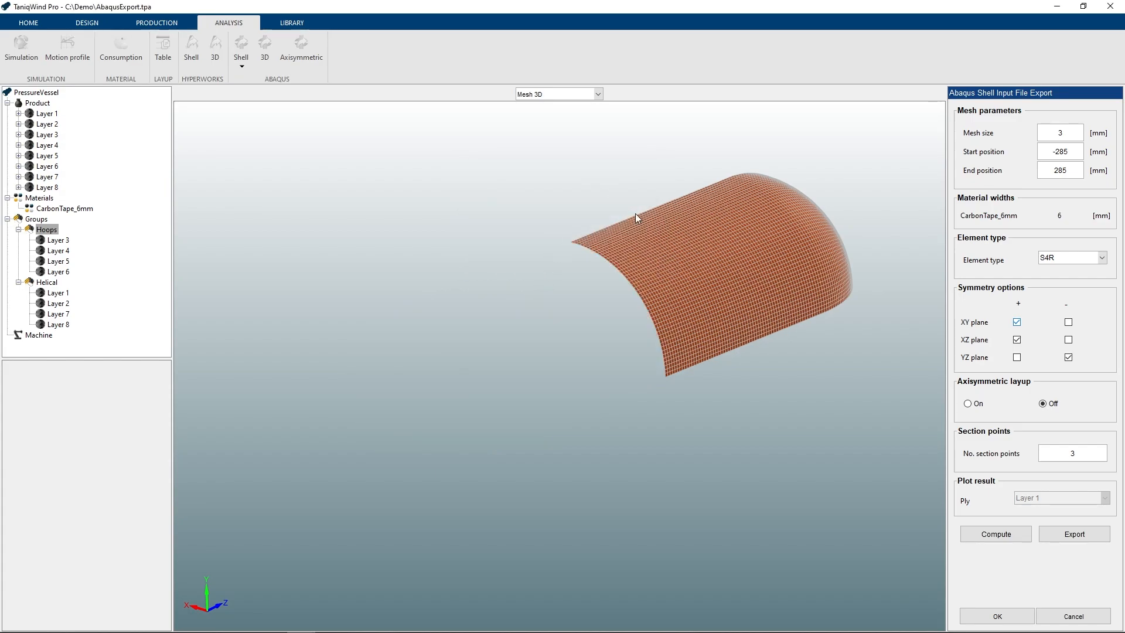
{"action": "middle_click_drag", "start_coordinate": [820, 196], "coordinate": [746, 252]}
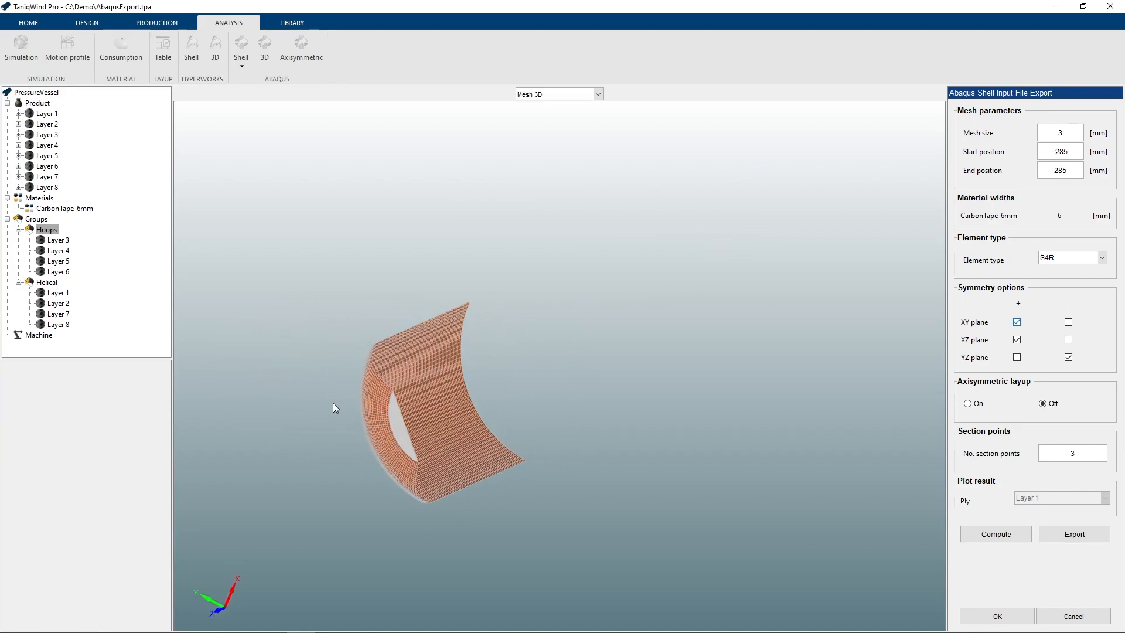
{"action": "scroll", "coordinate": [323, 420], "scroll_direction": "up", "scroll_amount": 5}
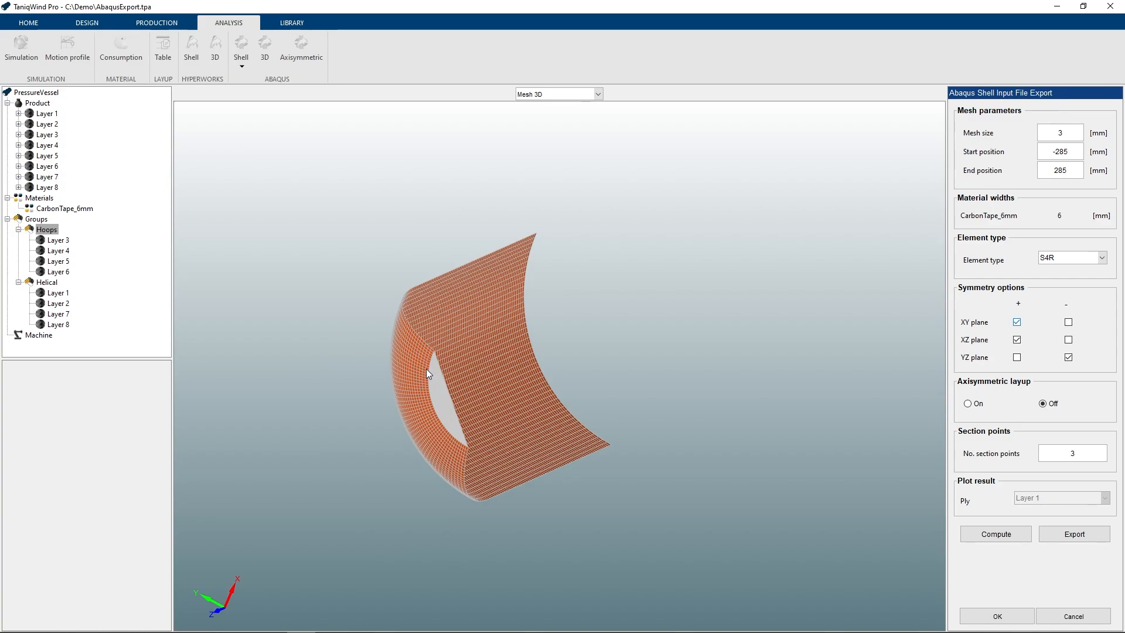
- Compute the shell layup with axisymmetric layup off and 3 section points
{"action": "left_click", "coordinate": [969, 404]}
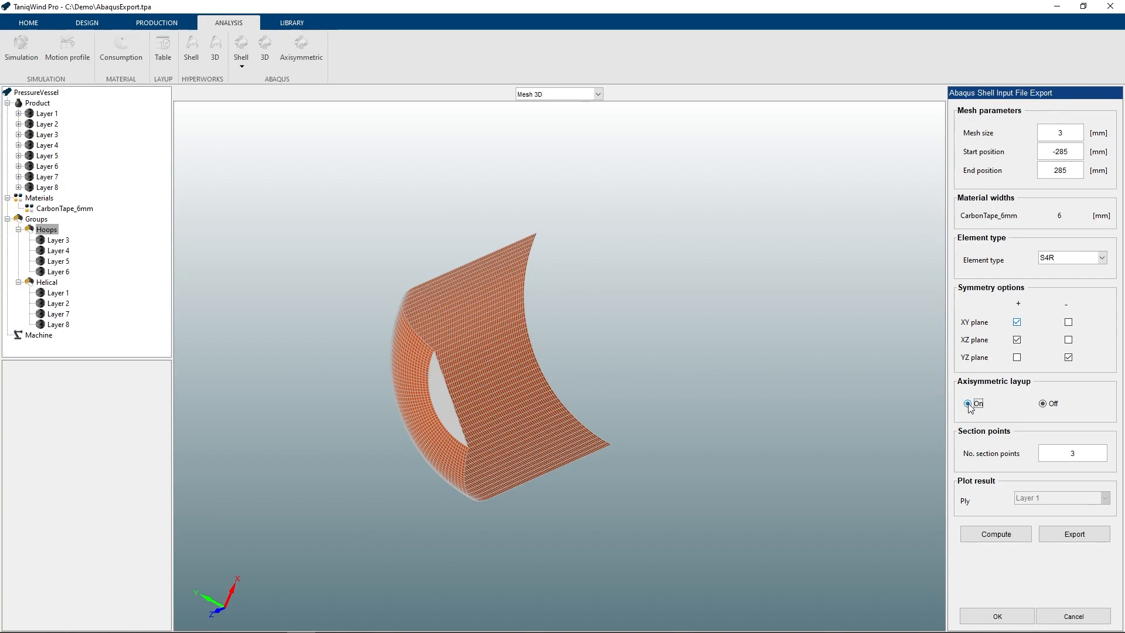
{"action": "left_click", "coordinate": [1043, 404]}
{"action": "double_click", "coordinate": [1077, 454]}
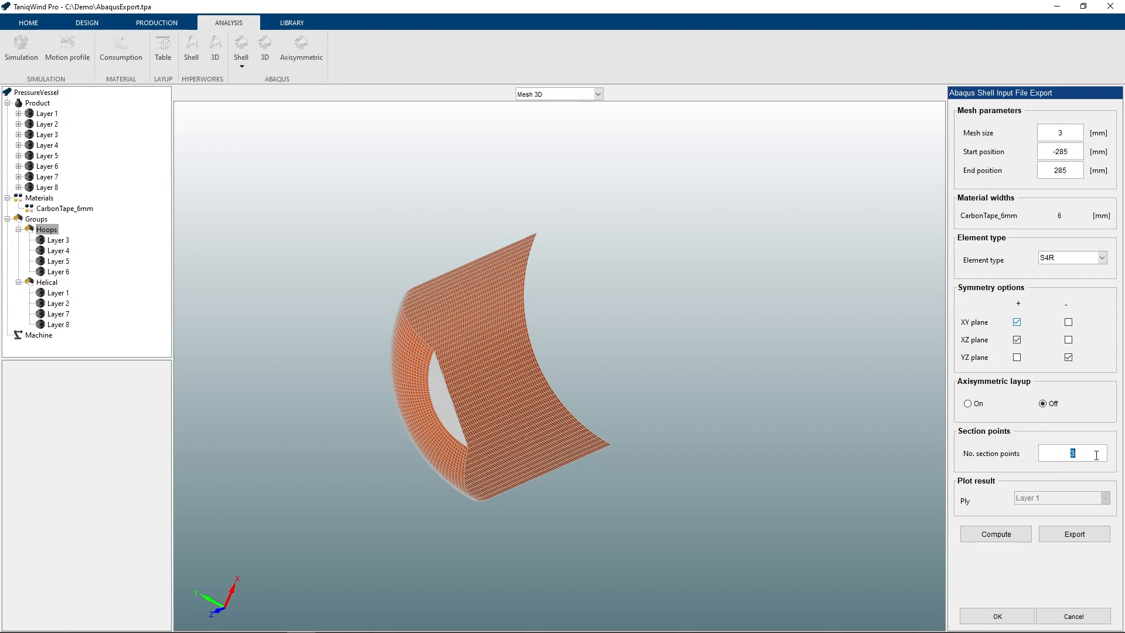
{"action": "left_click", "coordinate": [1095, 455]}
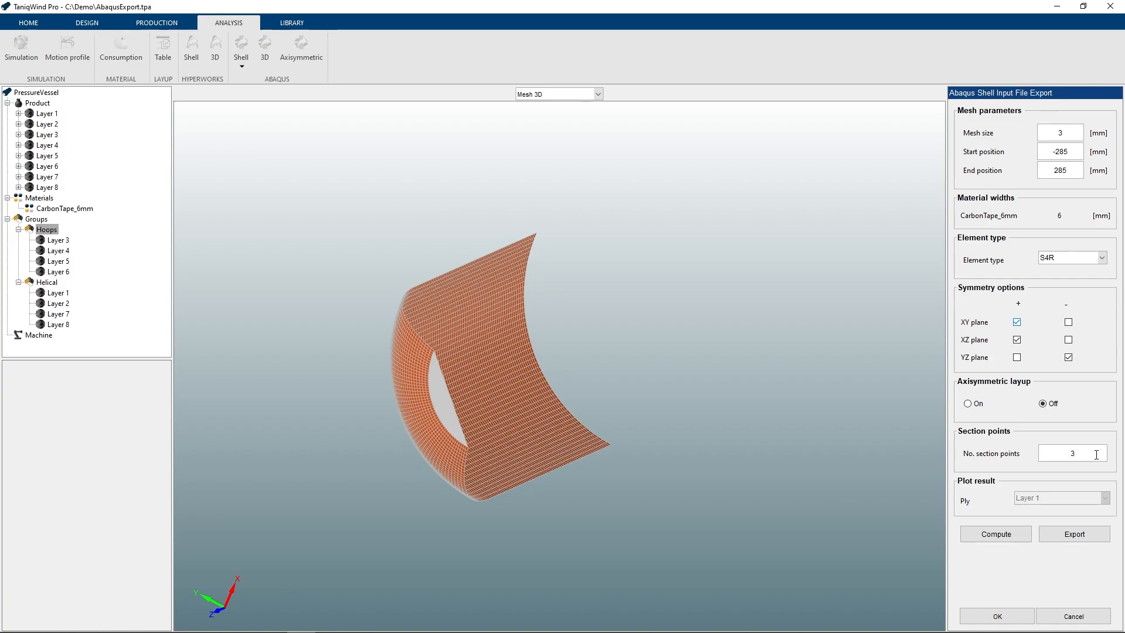
{"action": "left_click", "coordinate": [986, 535]}
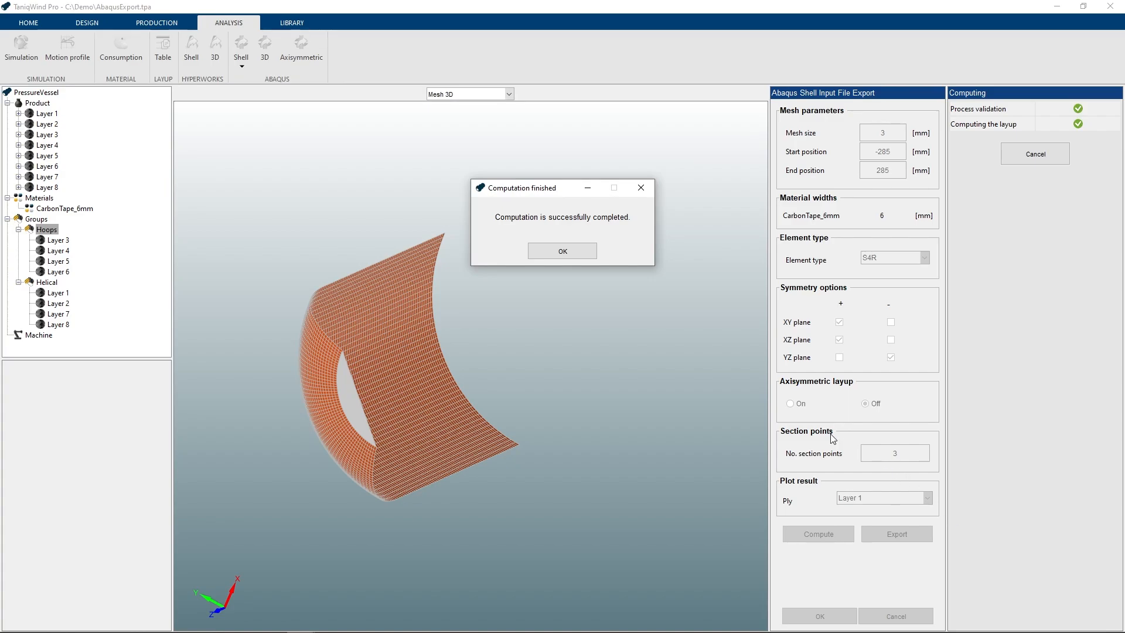
{"action": "left_click", "coordinate": [544, 249]}
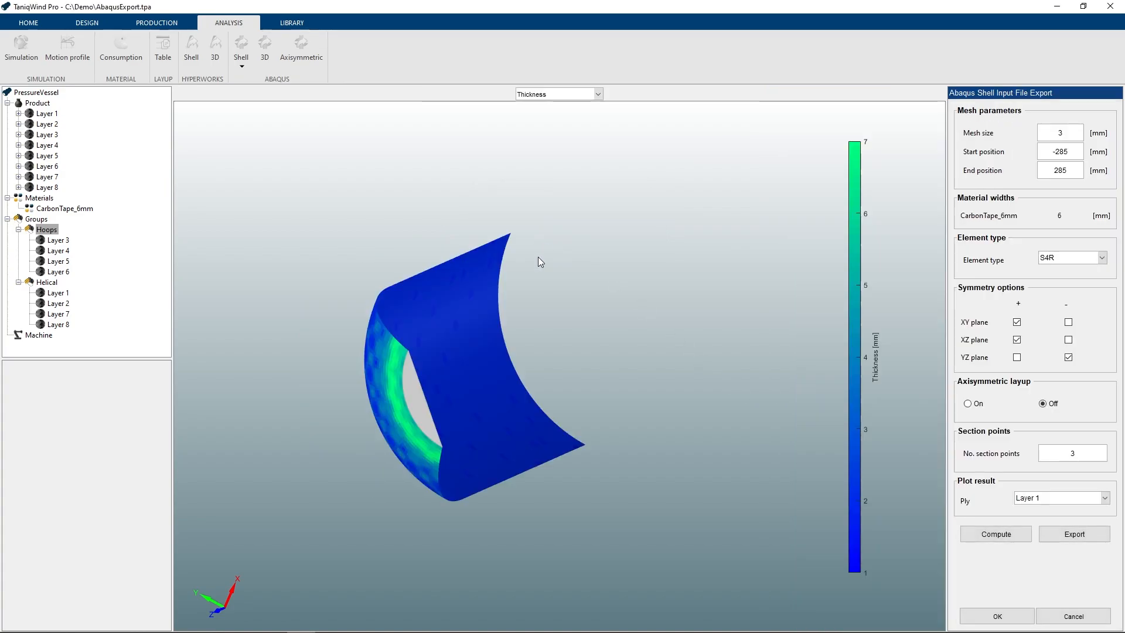
- Examine the thickness plots of the plies Layer 1, Layer 2, Layer 5_01 and Layer 8
{"action": "mouse_move", "coordinate": [465, 342]}
{"action": "middle_mouse_down"}
{"action": "mouse_move", "coordinate": [568, 317]}
{"action": "mouse_move", "coordinate": [468, 350]}
{"action": "middle_mouse_up"}
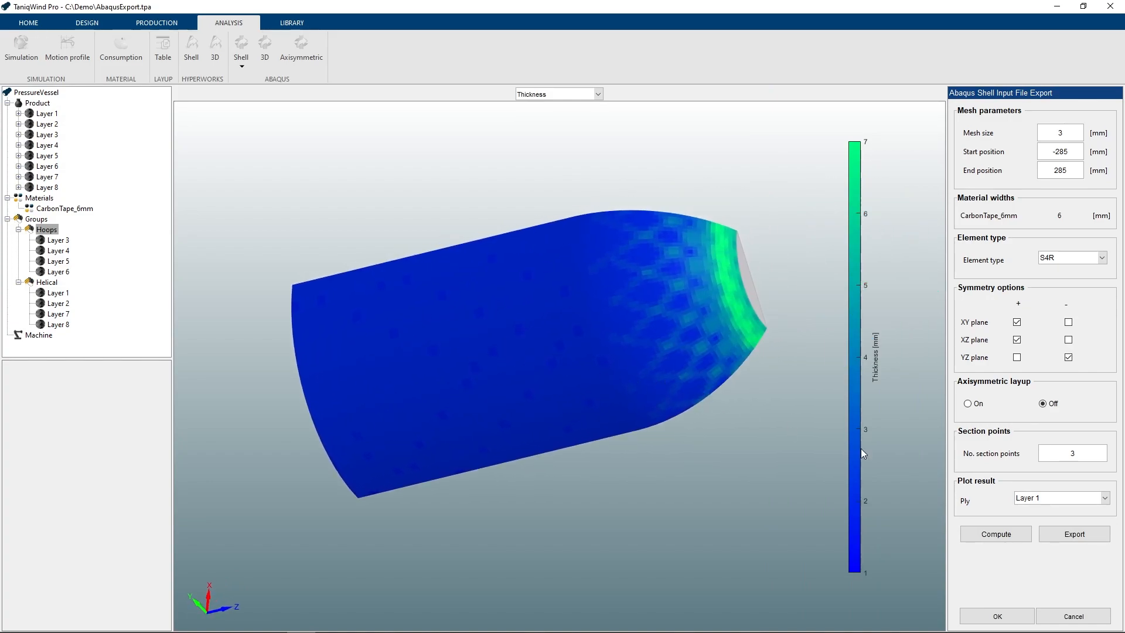
{"action": "left_click", "coordinate": [1056, 500]}
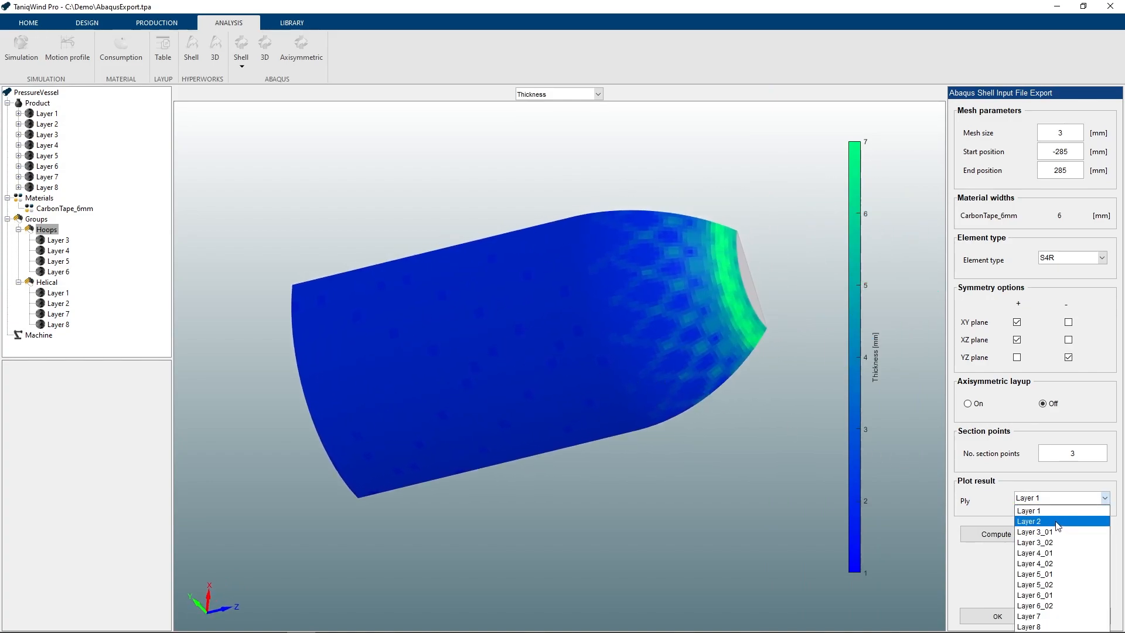
{"action": "left_click", "coordinate": [1057, 521]}
{"action": "left_click", "coordinate": [1046, 498]}
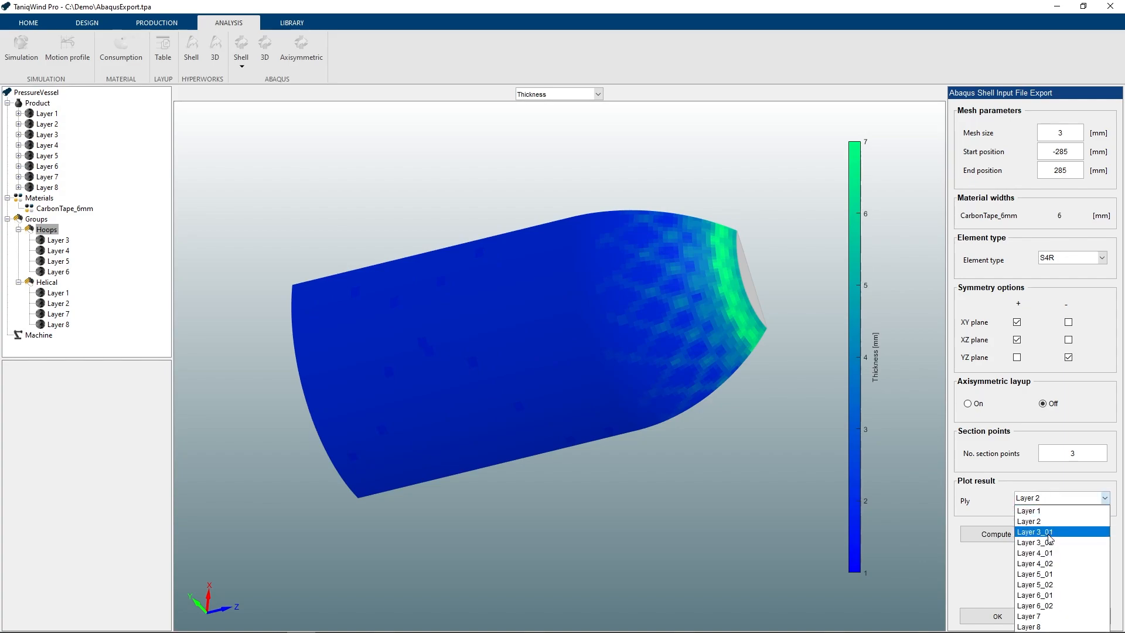
{"action": "left_click", "coordinate": [1050, 574]}
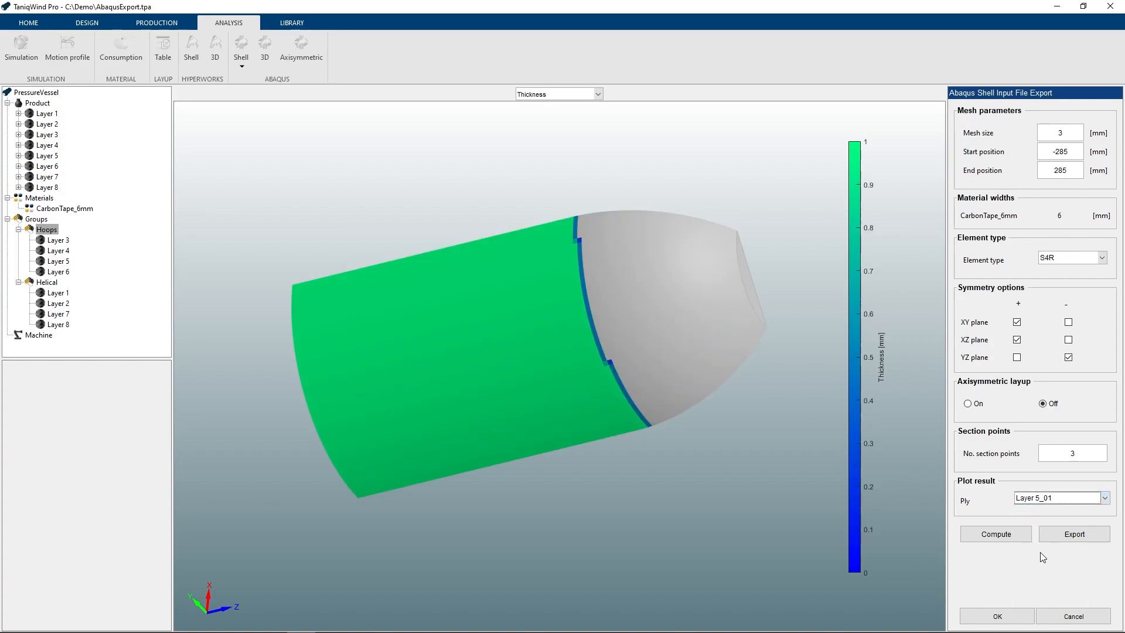
{"action": "left_click", "coordinate": [1052, 499]}
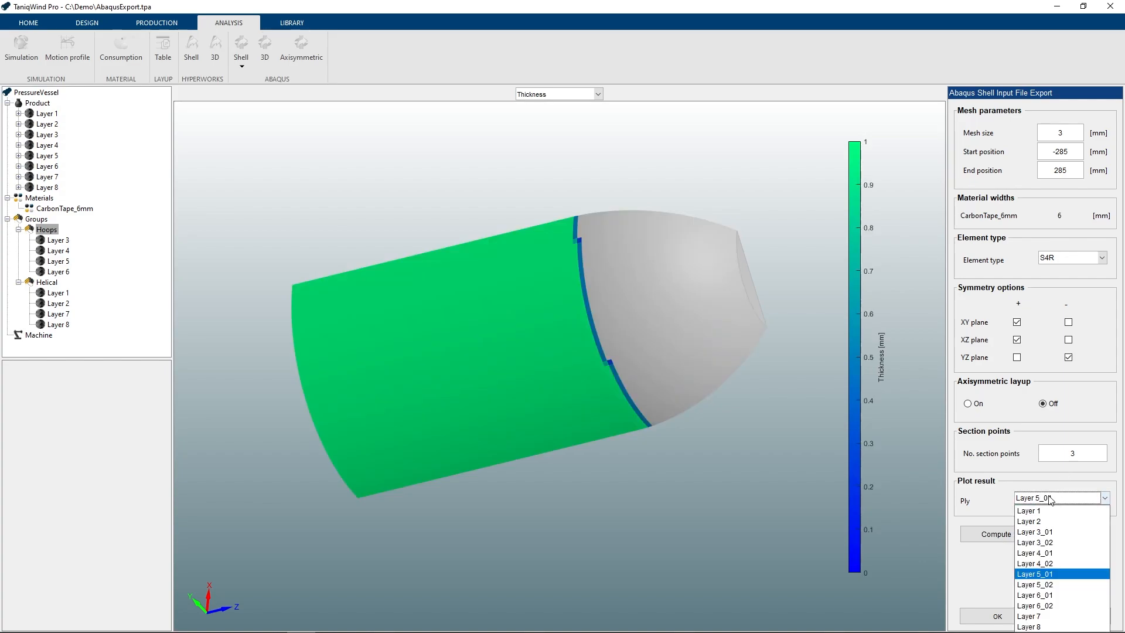
{"action": "left_click", "coordinate": [1034, 626]}
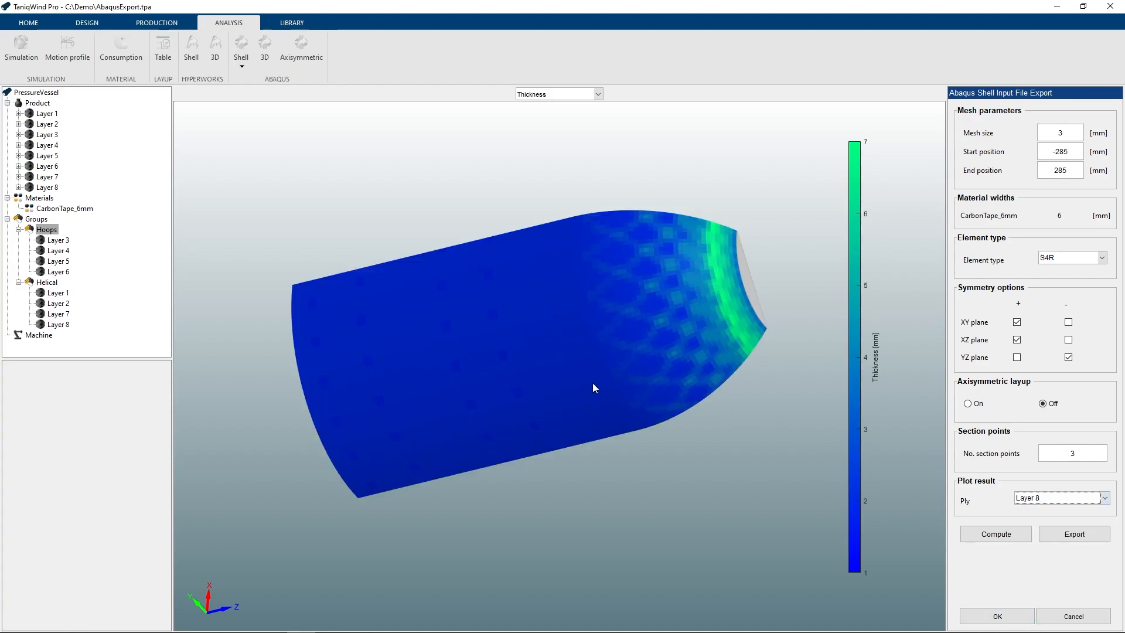
{"action": "mouse_move", "coordinate": [656, 324]}
{"action": "middle_mouse_down"}
{"action": "mouse_move", "coordinate": [633, 346]}
{"action": "mouse_move", "coordinate": [657, 327]}
{"action": "middle_mouse_up"}
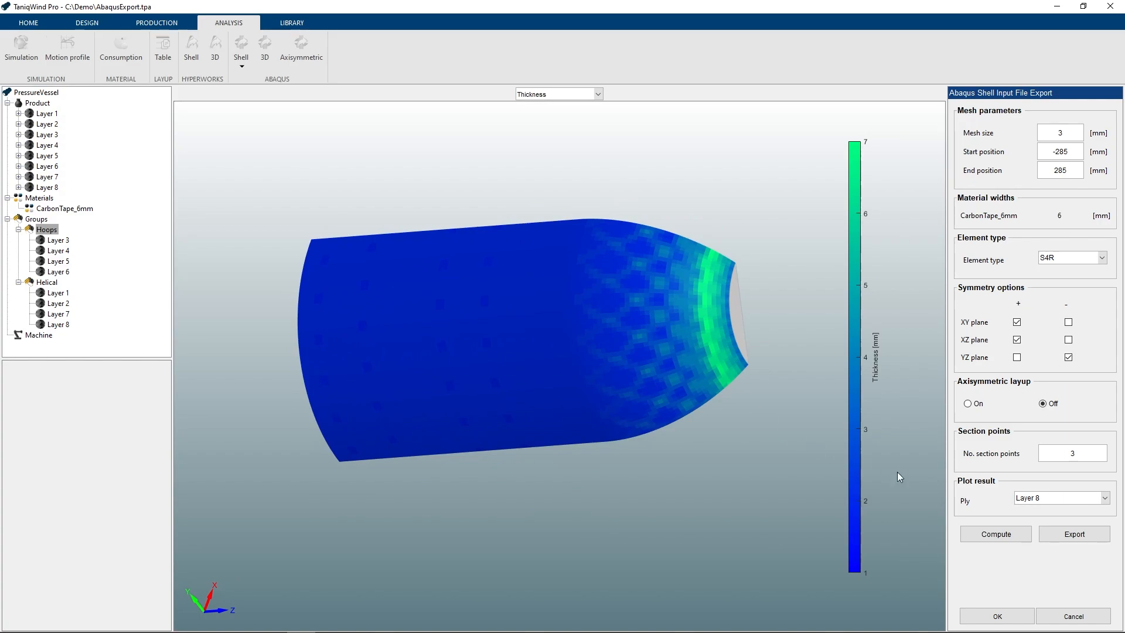
- Export the computed shell model as an Abaqus .inp file to the FEA folder under the suggested name and close the export settings
{"action": "left_click", "coordinate": [1045, 530]}
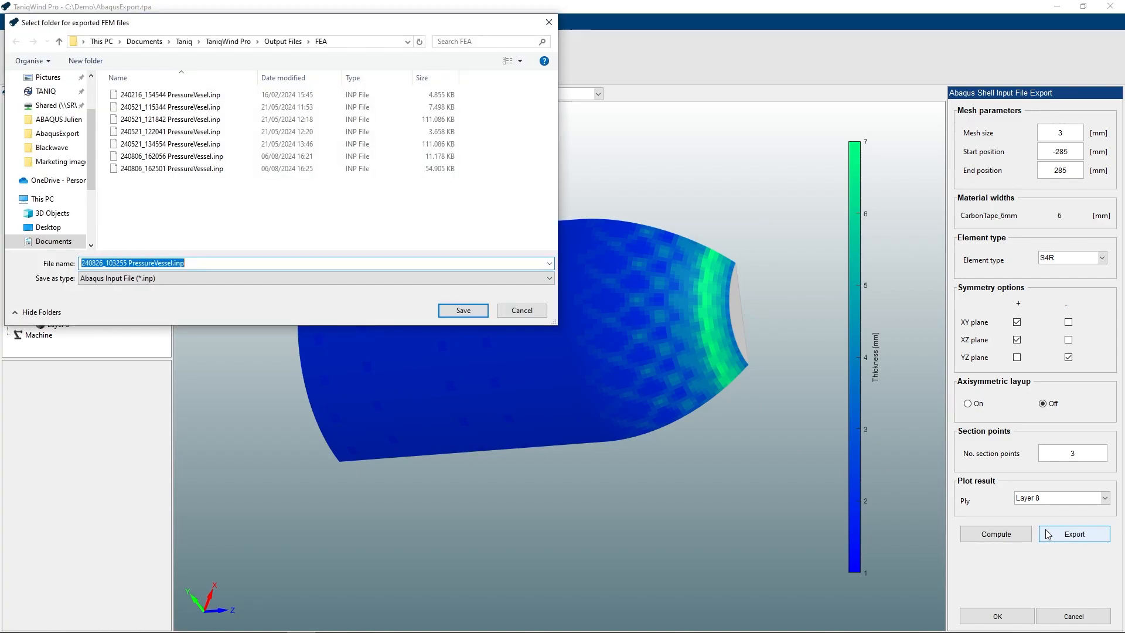
{"action": "left_click", "coordinate": [464, 310]}
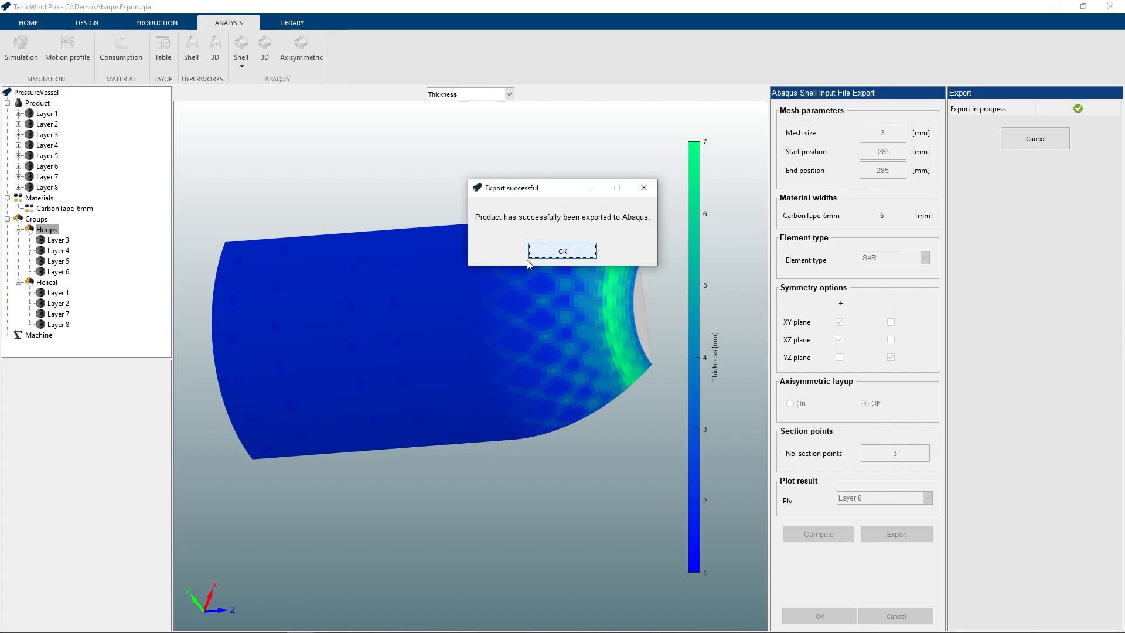
{"action": "left_click", "coordinate": [540, 253]}
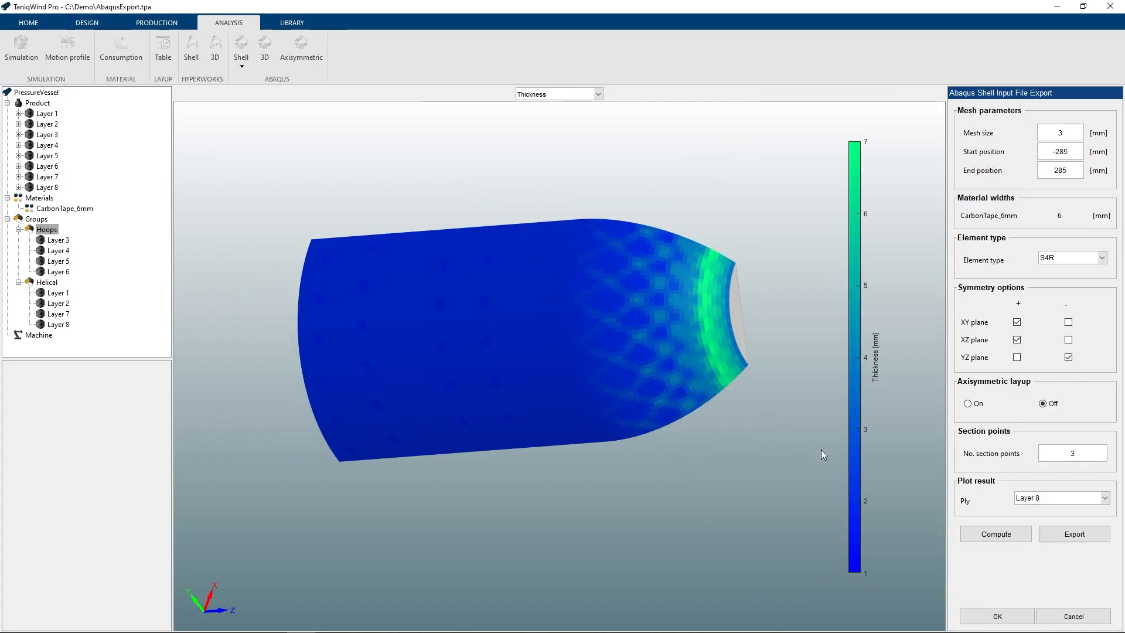
{"action": "left_click", "coordinate": [996, 615]}
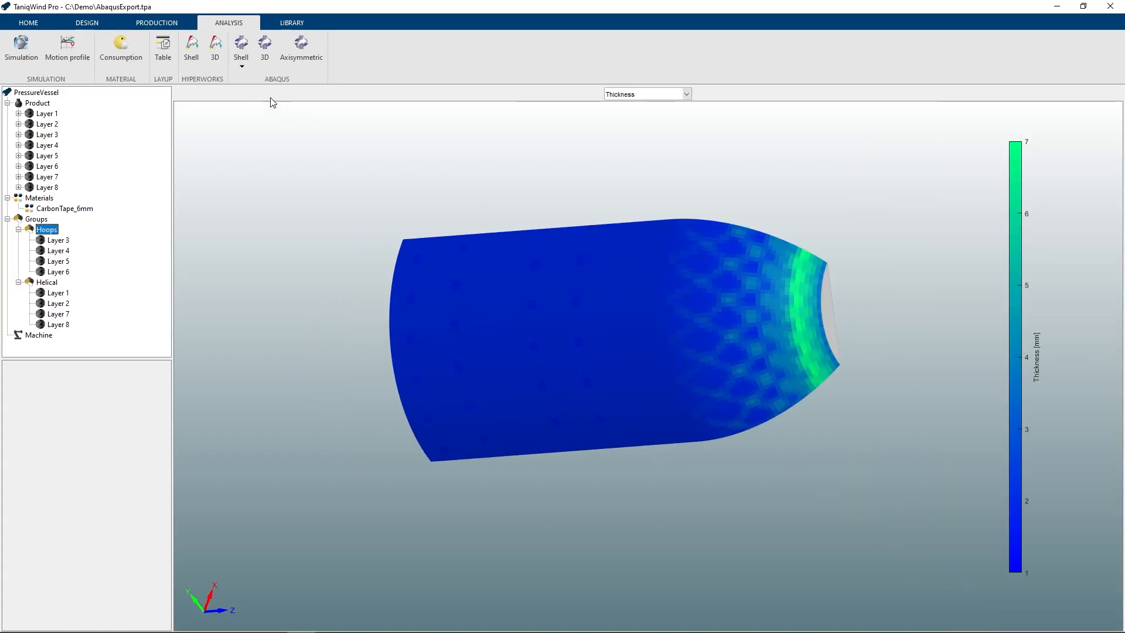
- Start an Abaqus shell Python macro export with start position -285 mm and end position 285 mm
{"action": "left_click", "coordinate": [240, 52]}
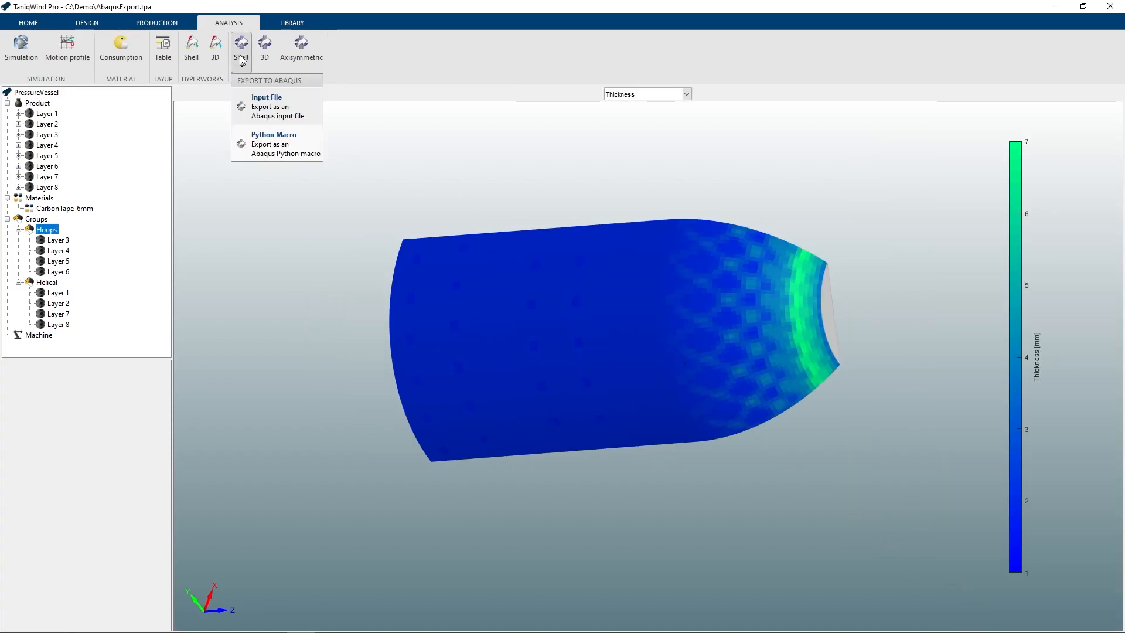
{"action": "left_click", "coordinate": [274, 145]}
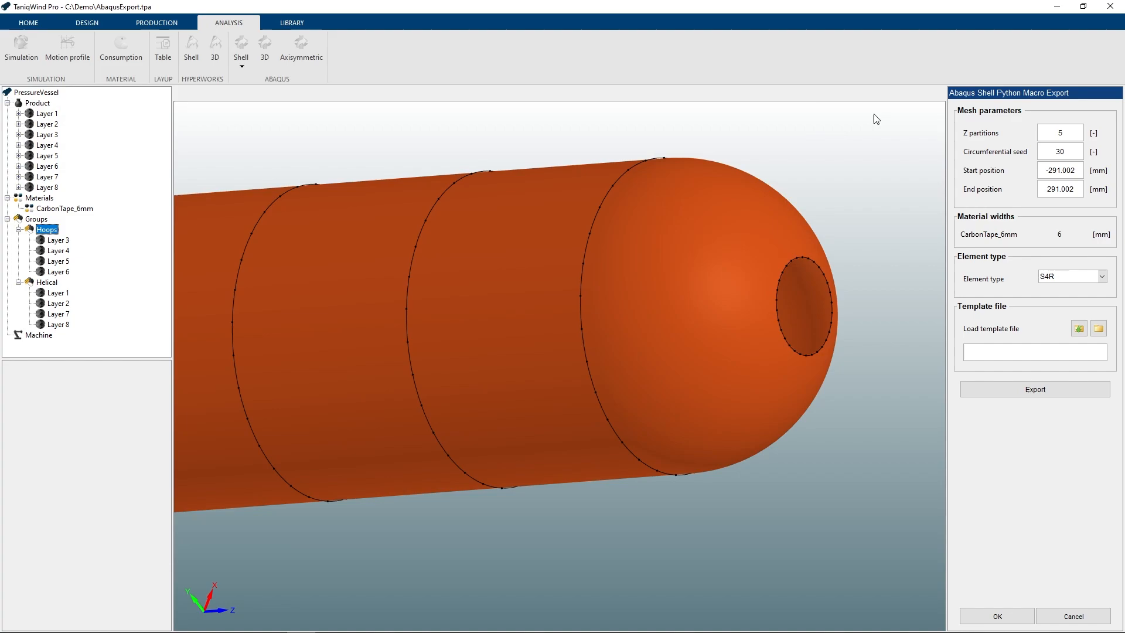
{"action": "mouse_move", "coordinate": [1045, 169]}
{"action": "left_mouse_down"}
{"action": "mouse_move", "coordinate": [1075, 170]}
{"action": "mouse_move", "coordinate": [1054, 165]}
{"action": "left_mouse_up"}
{"action": "type", "text": "85"}
{"action": "key", "text": "Tab"}
{"action": "type", "text": "285"}
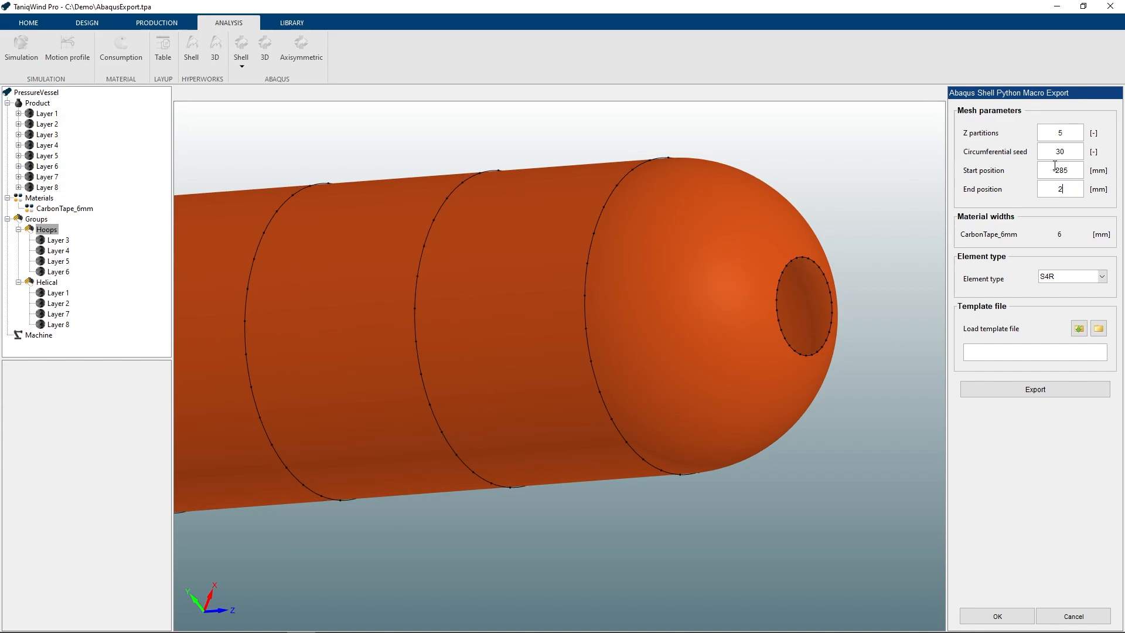
- Set the macro export mesh to 8 Z partitions and a circumferential seed of 60, and view the partitioned vessel
{"action": "left_click", "coordinate": [1057, 243]}
{"action": "middle_click_drag", "start_coordinate": [665, 299], "coordinate": [732, 296]}
{"action": "scroll", "coordinate": [673, 286], "scroll_direction": "down", "scroll_amount": 4}
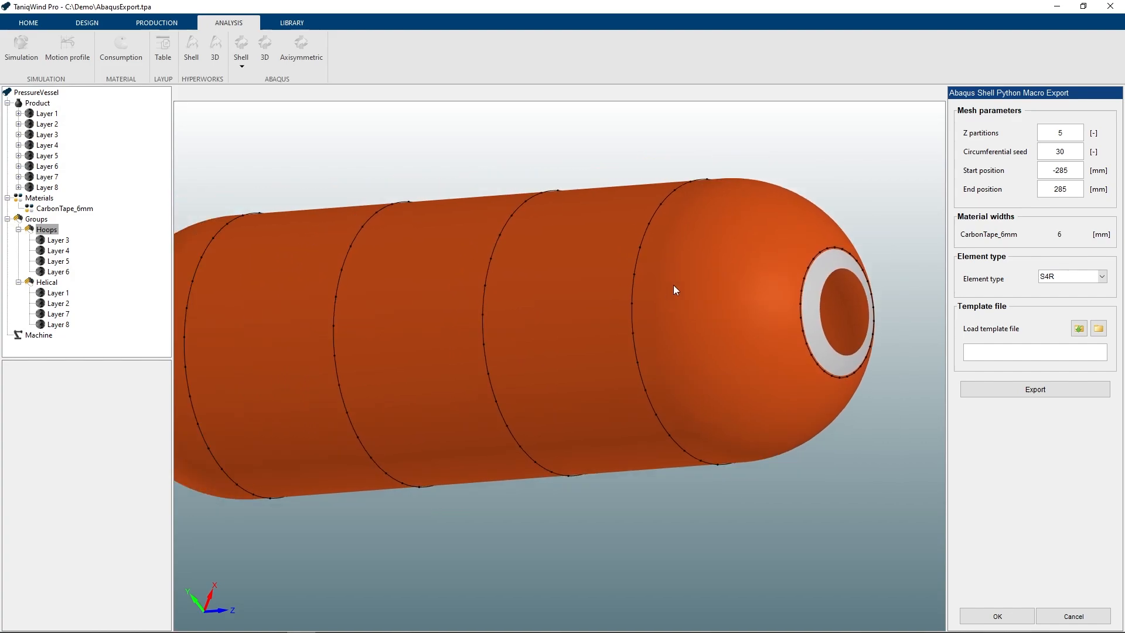
{"action": "middle_click_drag", "start_coordinate": [644, 297], "coordinate": [642, 308]}
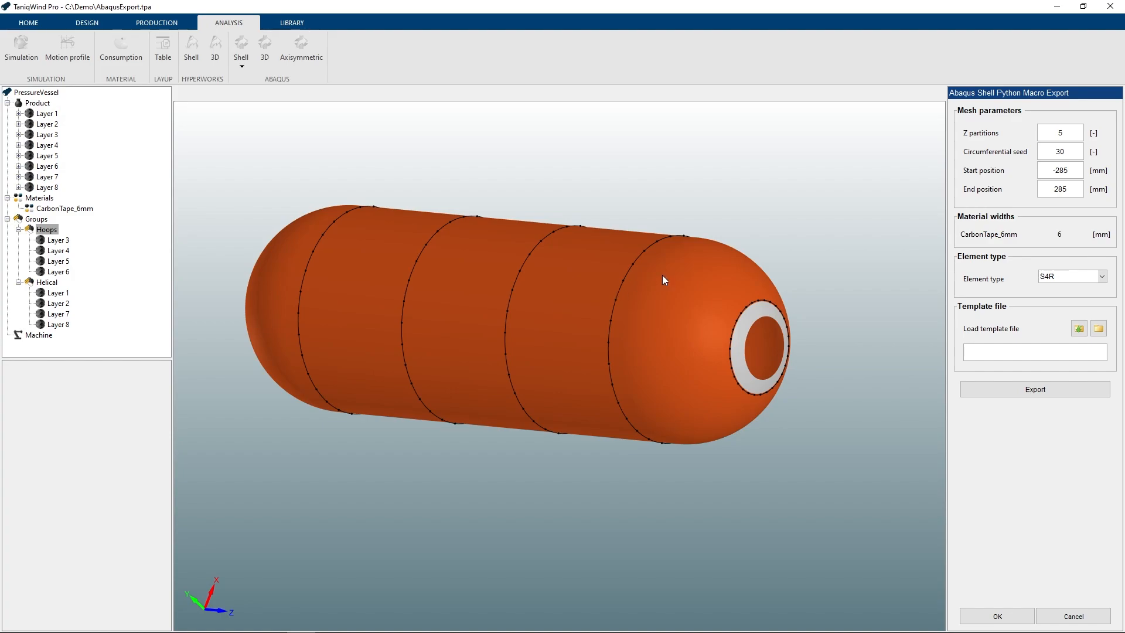
{"action": "double_click", "coordinate": [1066, 131]}
{"action": "type", "text": "8"}
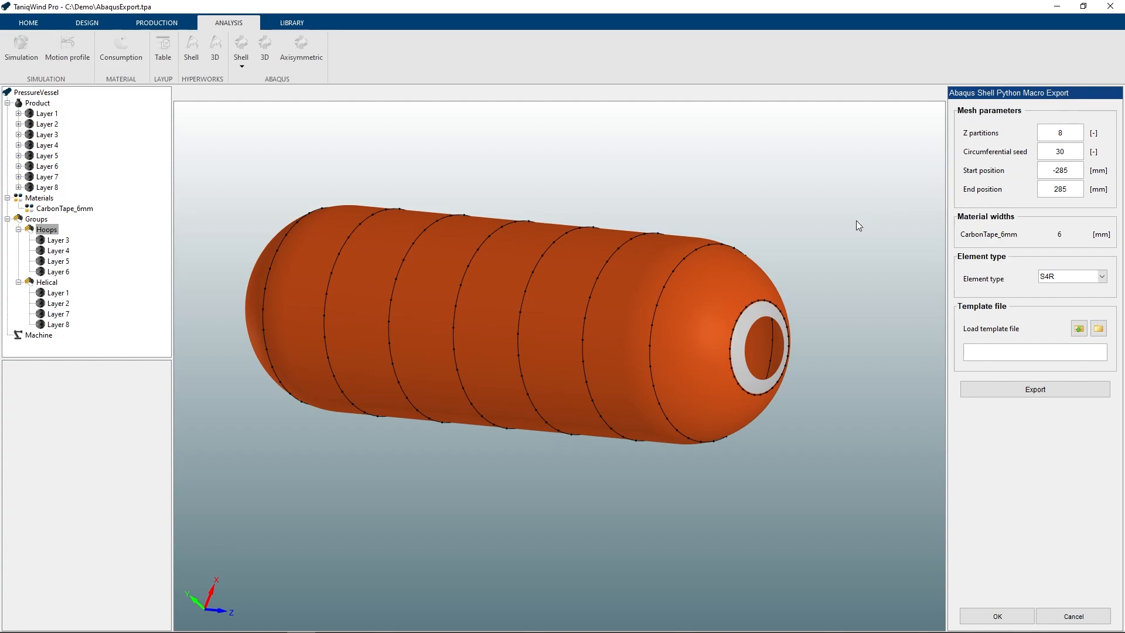
{"action": "double_click", "coordinate": [1045, 145]}
{"action": "type", "text": "60"}
{"action": "left_click_drag", "start_coordinate": [389, 290], "coordinate": [435, 332]}
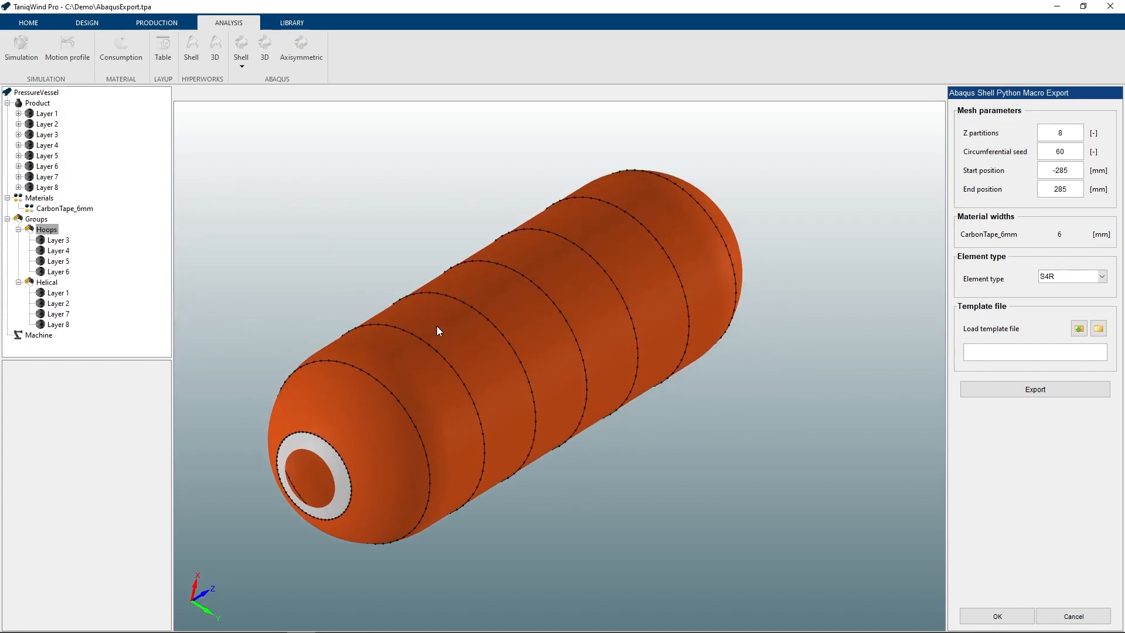
- Keep S4R as the element type, leave the template file empty and cancel the shell Python macro export
{"action": "left_click", "coordinate": [1083, 277]}
{"action": "left_click", "coordinate": [1081, 300]}
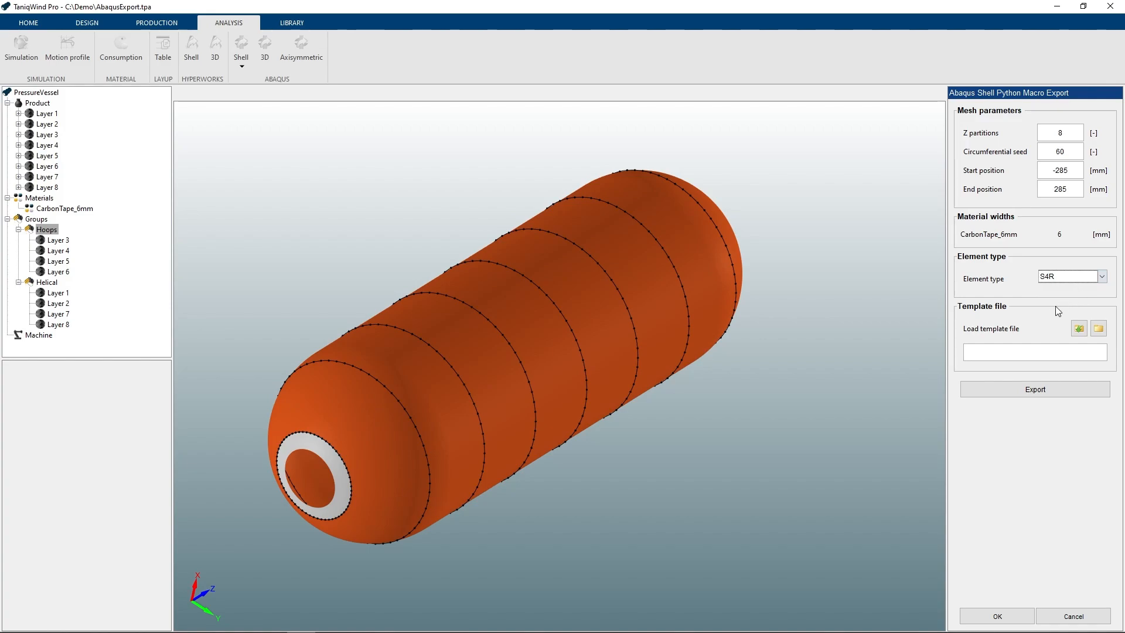
{"action": "left_click", "coordinate": [984, 355]}
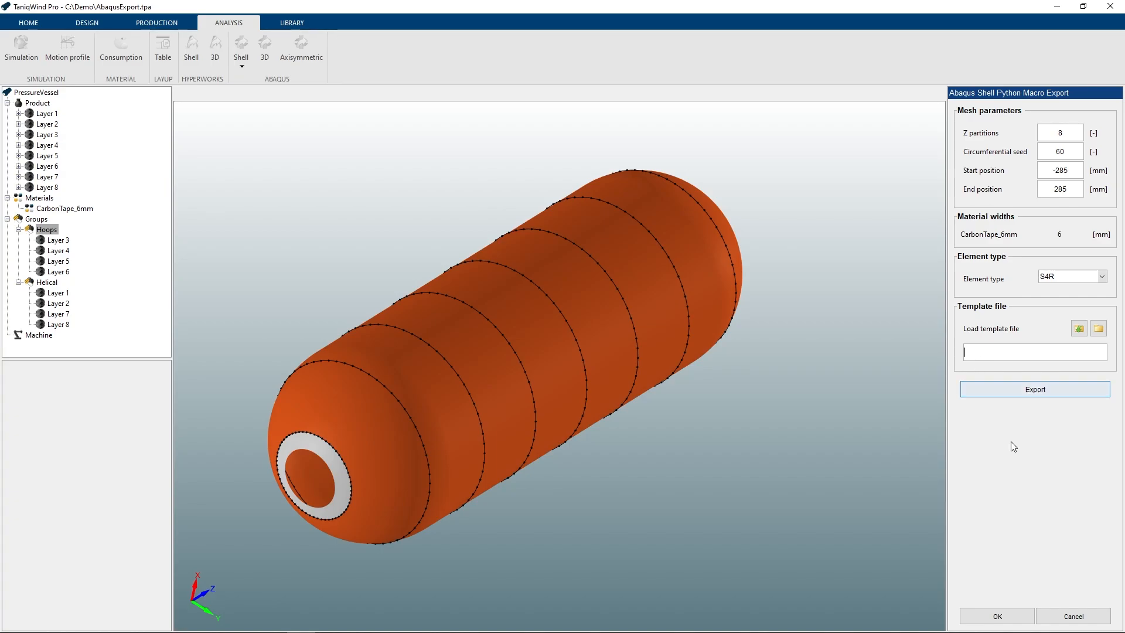
{"action": "left_click", "coordinate": [1054, 616]}
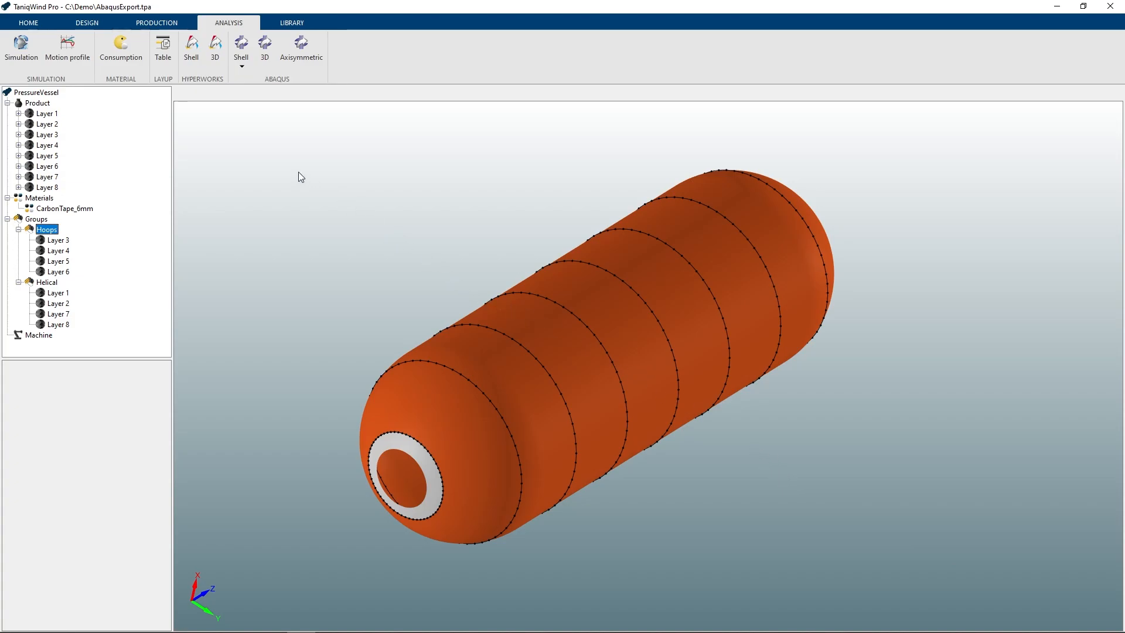
- Start an Abaqus axisymmetric export with a 1 mm mesh size and positive XY plane symmetry, accepting the non-symmetric winding paths
{"action": "left_click", "coordinate": [267, 59]}
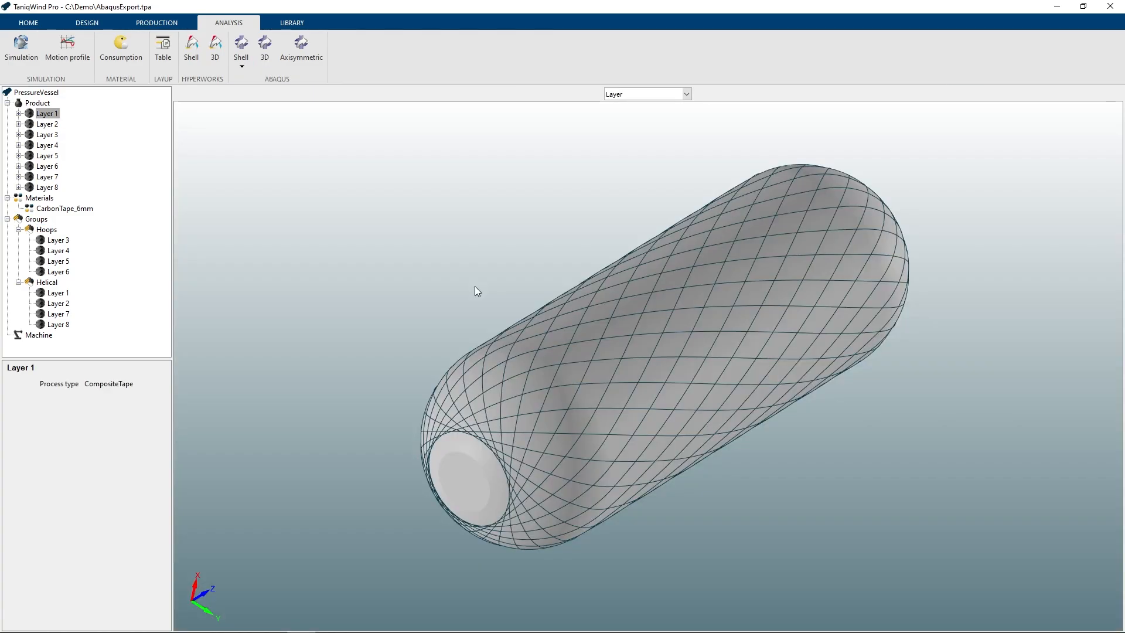
{"action": "left_click", "coordinate": [302, 55]}
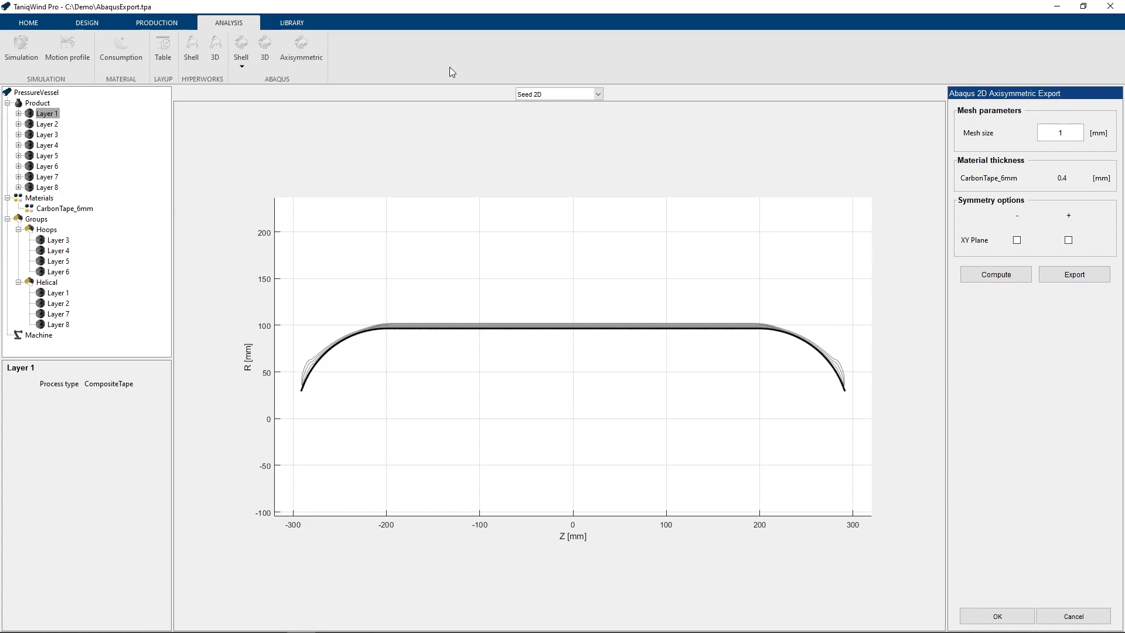
{"action": "double_click", "coordinate": [1071, 132]}
{"action": "type", "text": "1"}
{"action": "left_click", "coordinate": [1068, 240]}
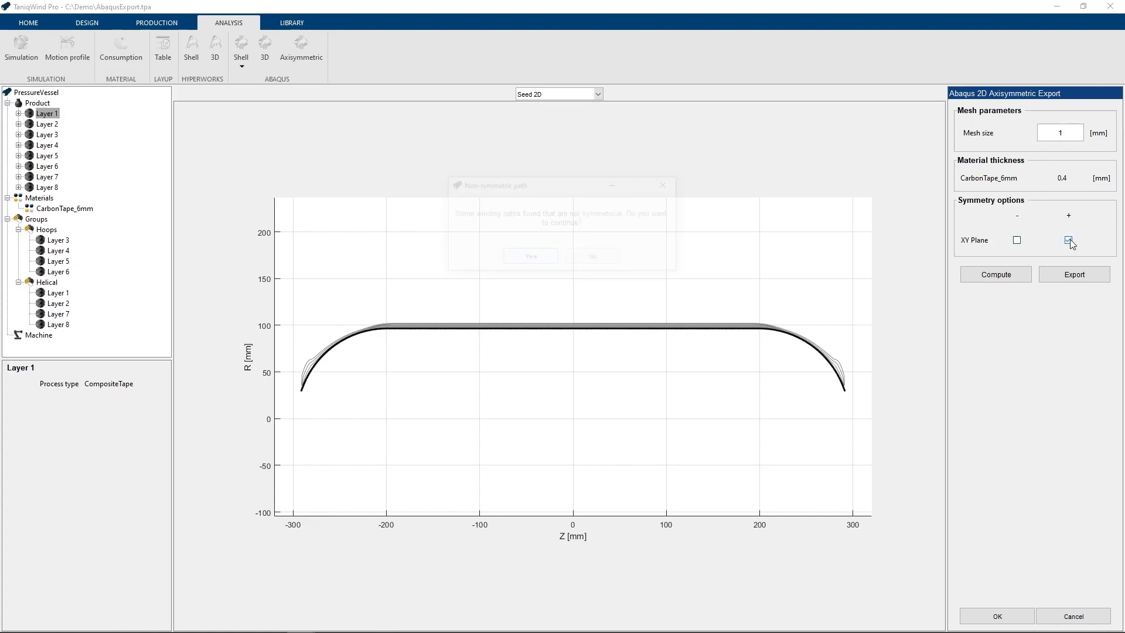
{"action": "left_click", "coordinate": [530, 257]}
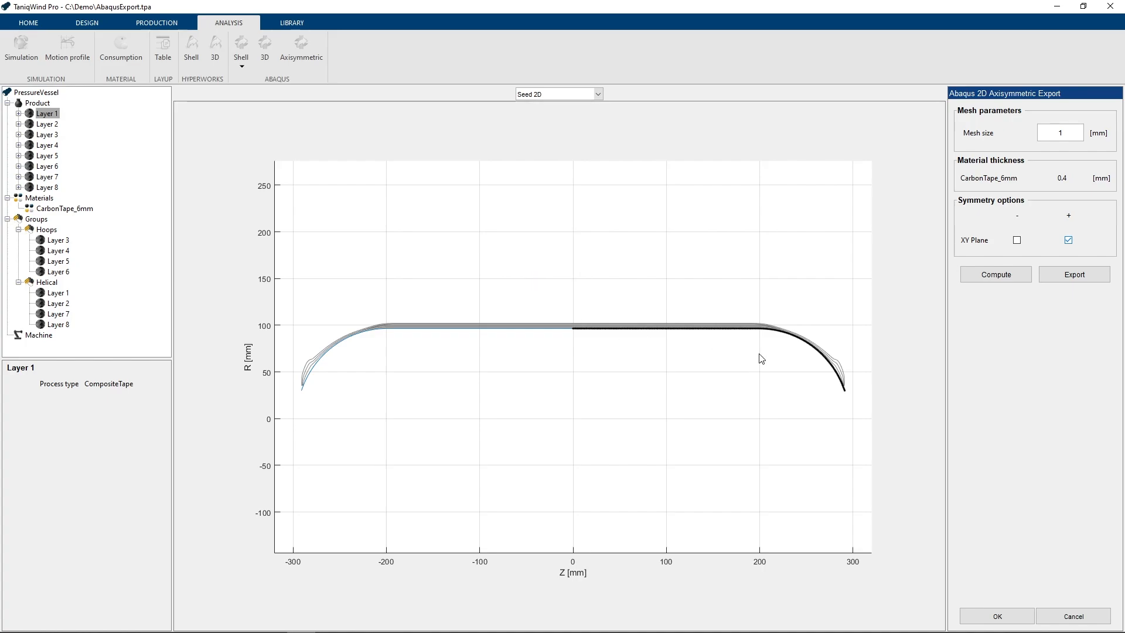
- Compute the 2D axisymmetric mesh and examine its elements and winding angles along the dome
{"action": "scroll", "coordinate": [761, 358], "scroll_direction": "up", "scroll_amount": 3}
{"action": "scroll", "coordinate": [600, 303], "scroll_direction": "up", "scroll_amount": 3}
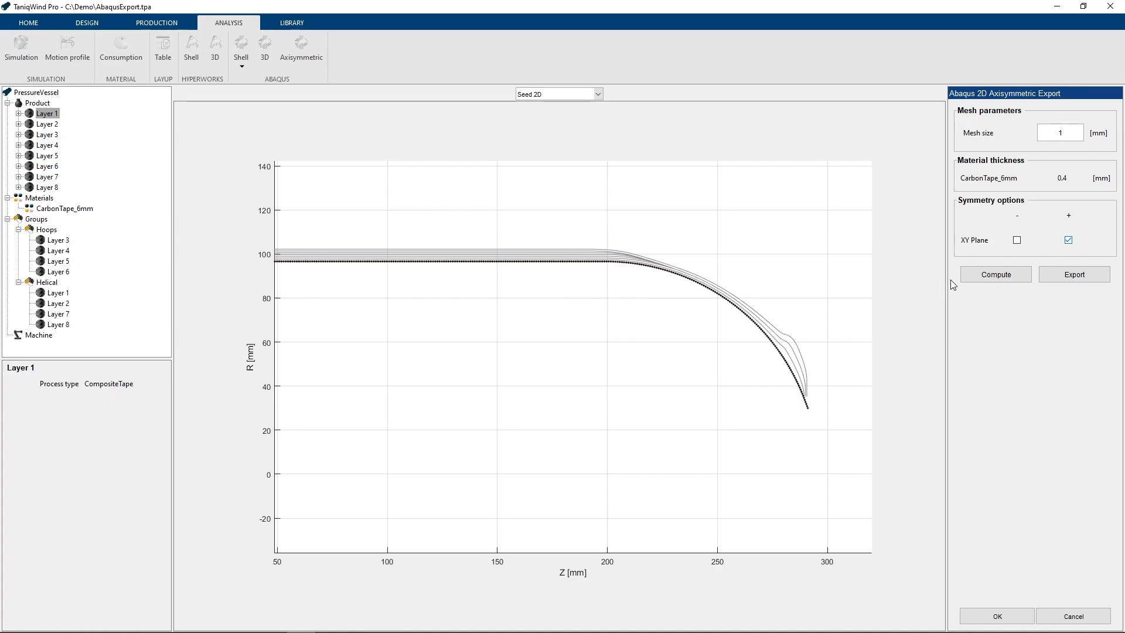
{"action": "left_click", "coordinate": [987, 277]}
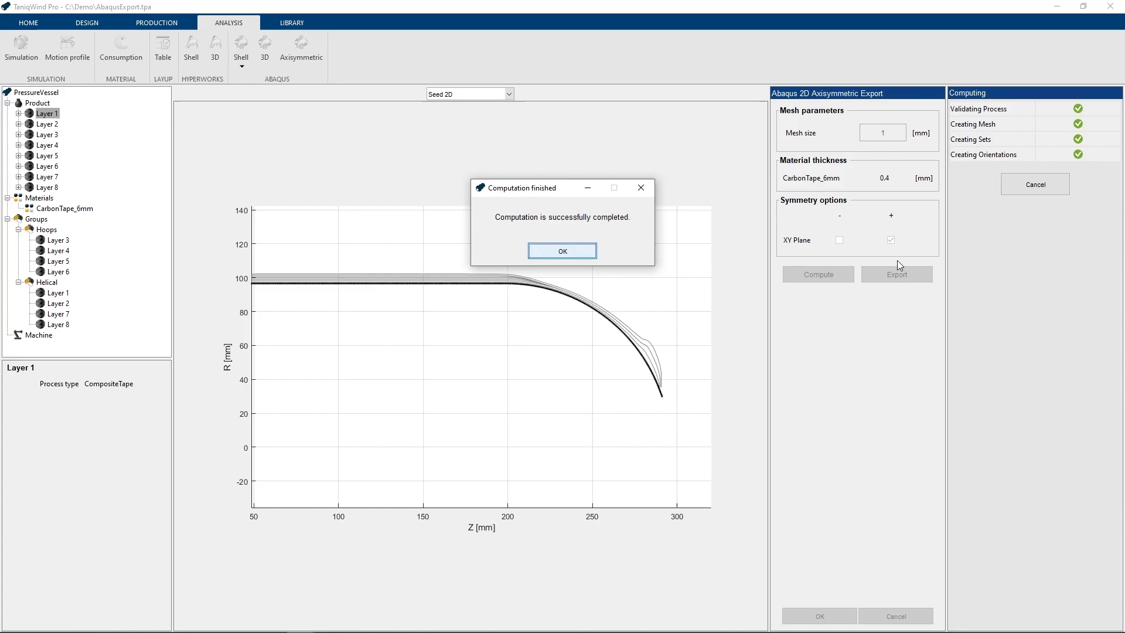
{"action": "left_click", "coordinate": [568, 257]}
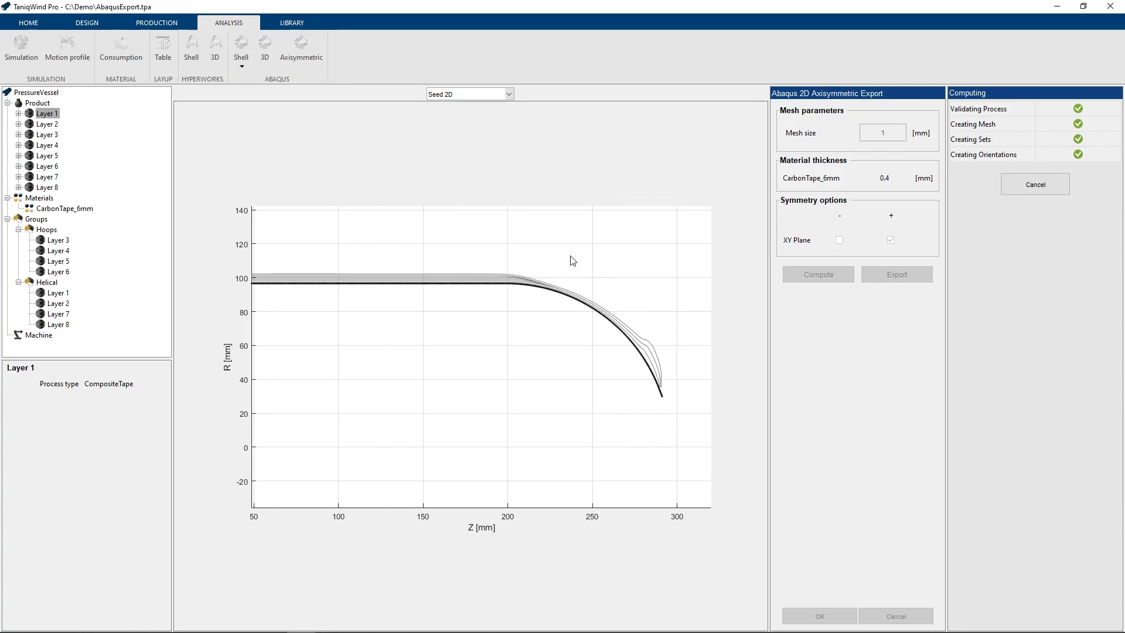
{"action": "scroll", "coordinate": [713, 362], "scroll_direction": "up", "scroll_amount": 2}
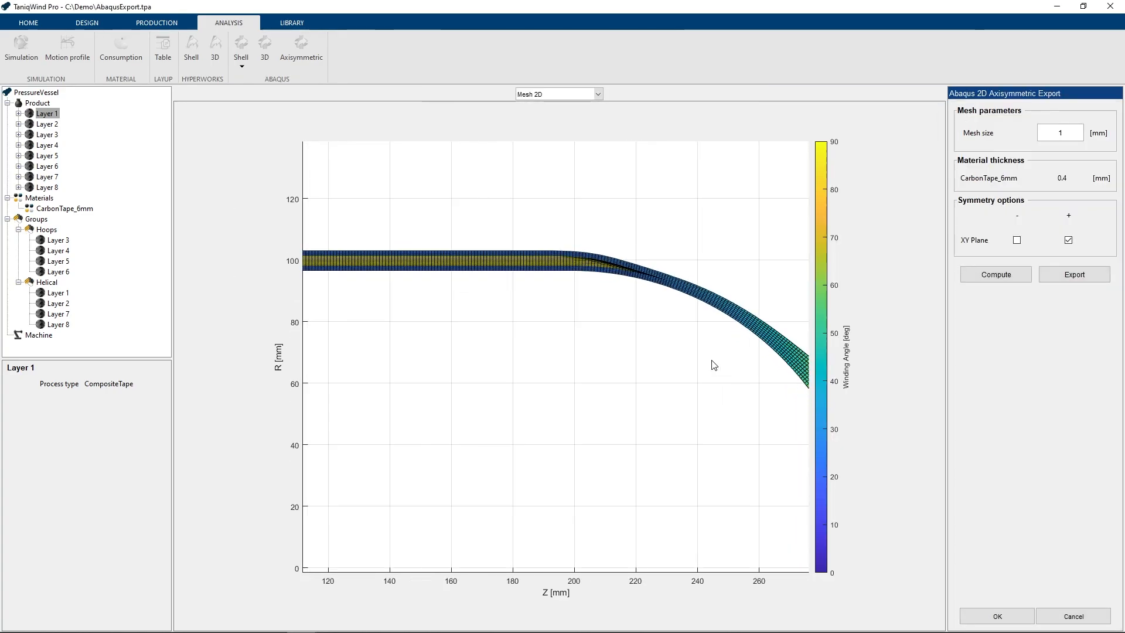
{"action": "left_click_drag", "start_coordinate": [746, 369], "coordinate": [606, 352]}
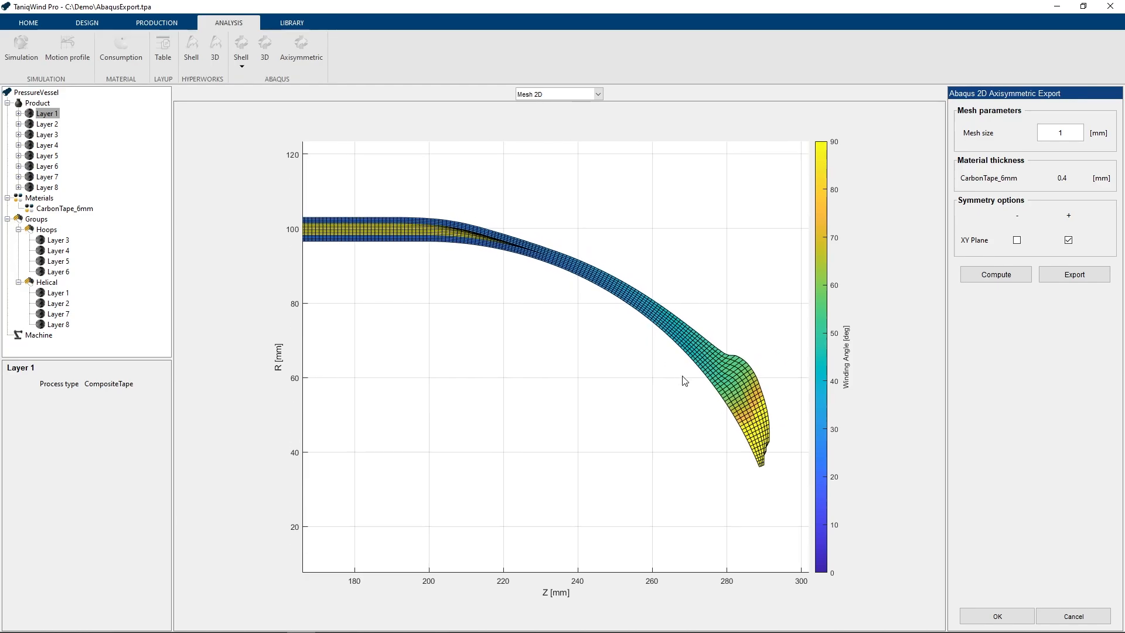
{"action": "scroll", "coordinate": [683, 374], "scroll_direction": "up", "scroll_amount": 1}
{"action": "left_click_drag", "start_coordinate": [720, 399], "coordinate": [745, 399]}
{"action": "scroll", "coordinate": [729, 383], "scroll_direction": "up", "scroll_amount": 5}
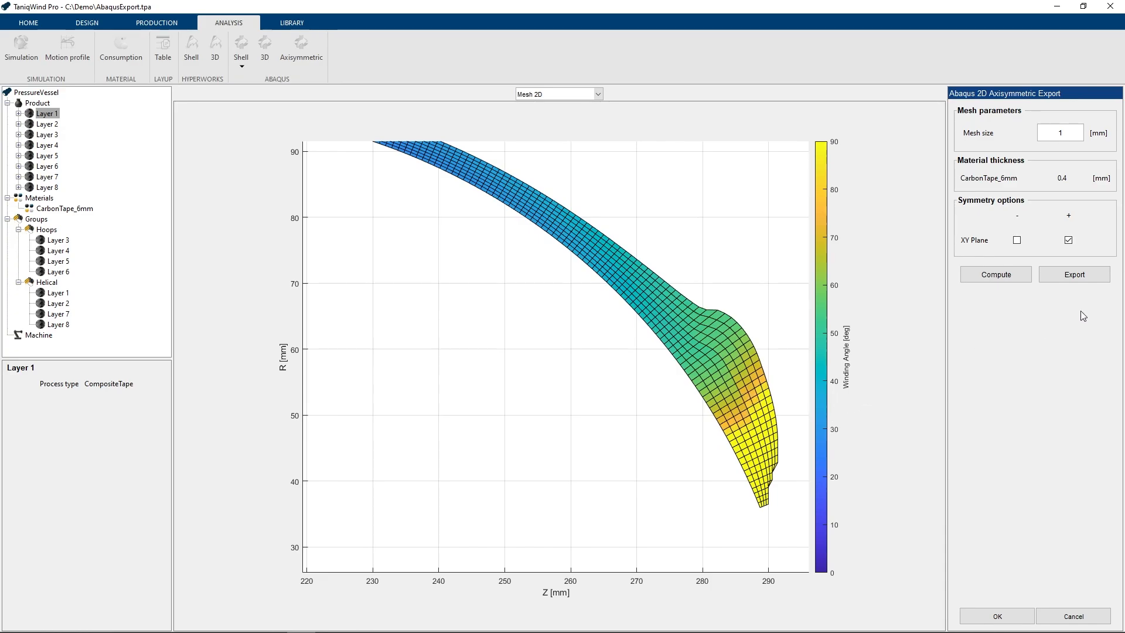
- Export the axisymmetric model as an Abaqus .inp file to the Output Files folder under the suggested name and accept the export settings
{"action": "left_click", "coordinate": [1074, 275]}
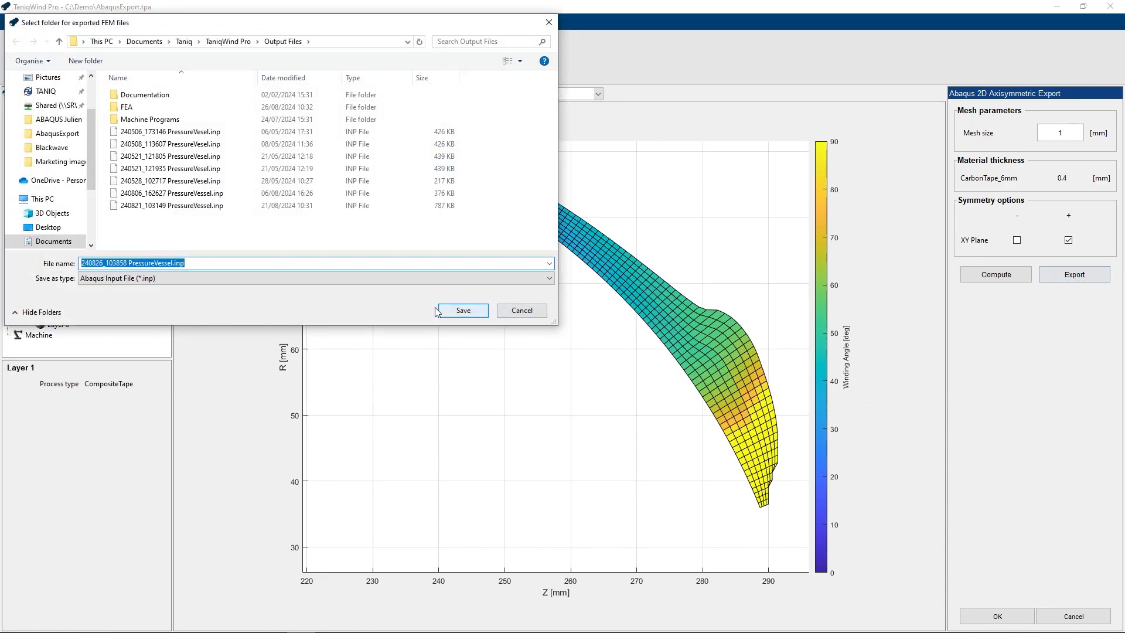
{"action": "left_click", "coordinate": [466, 311]}
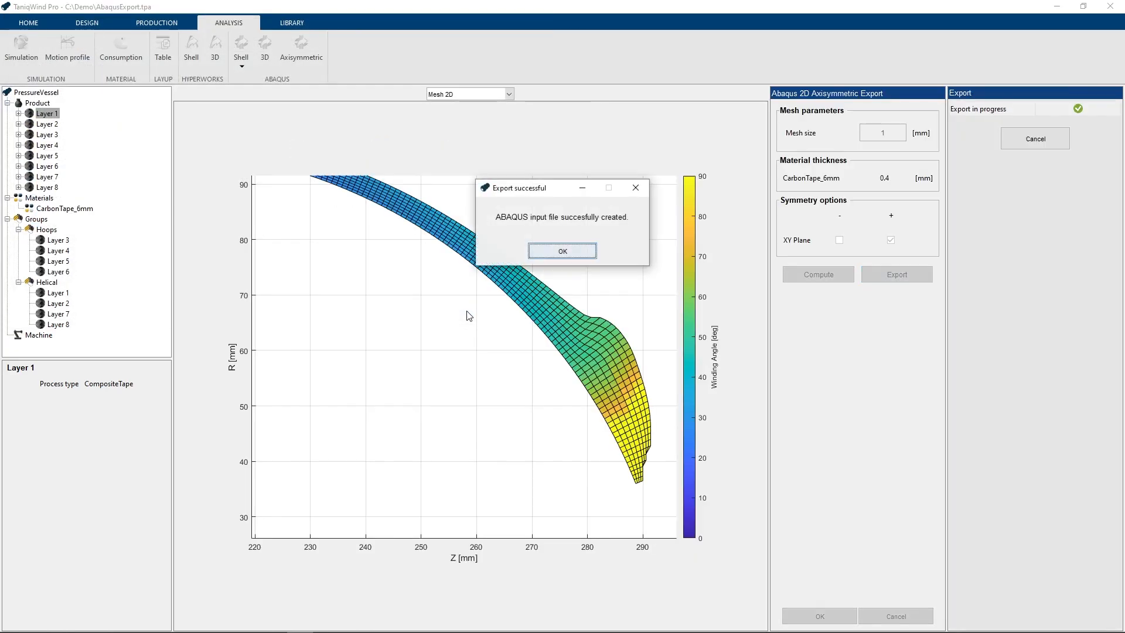
{"action": "left_click", "coordinate": [563, 253]}
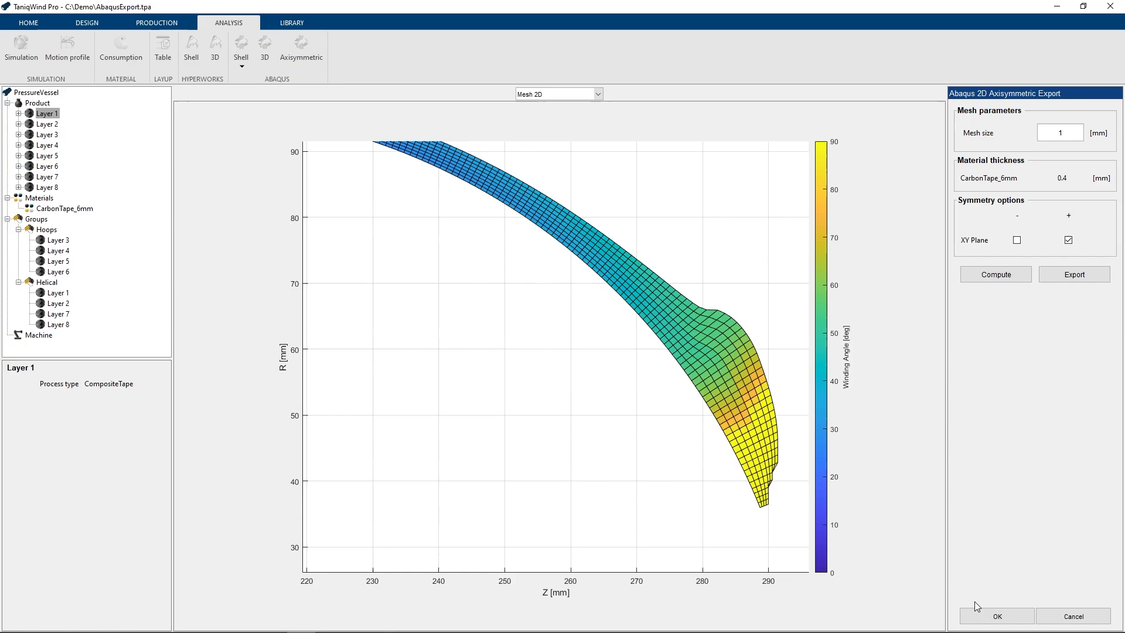
{"action": "left_click", "coordinate": [996, 616]}
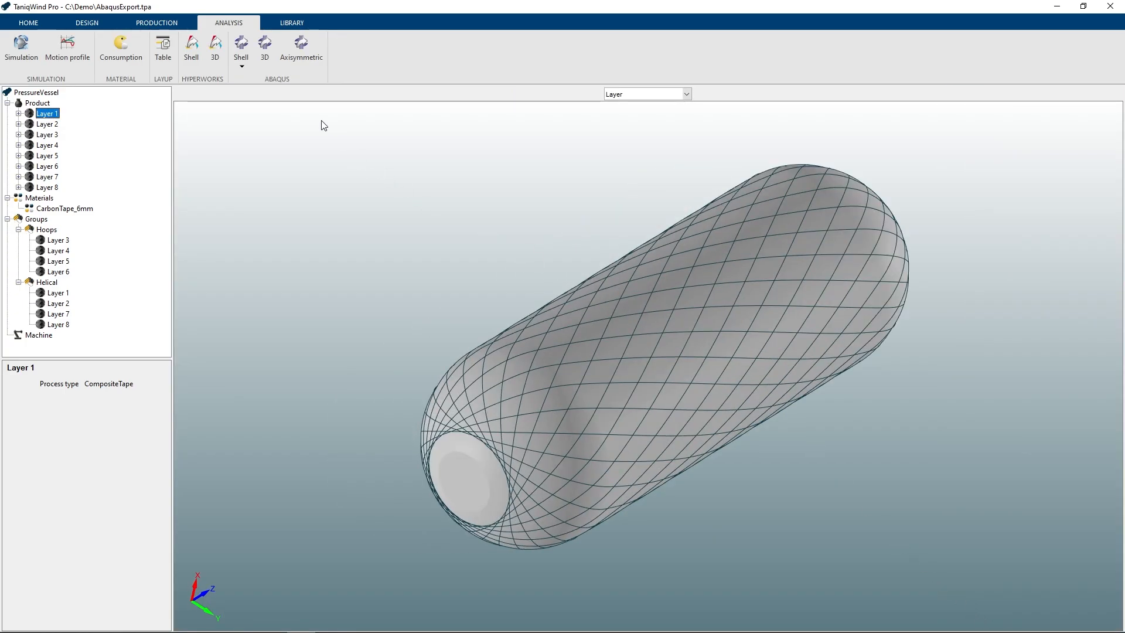
- Start an Abaqus 3D export and enable positive XY plane symmetry, accepting the non-symmetric paths
{"action": "left_click", "coordinate": [268, 62]}
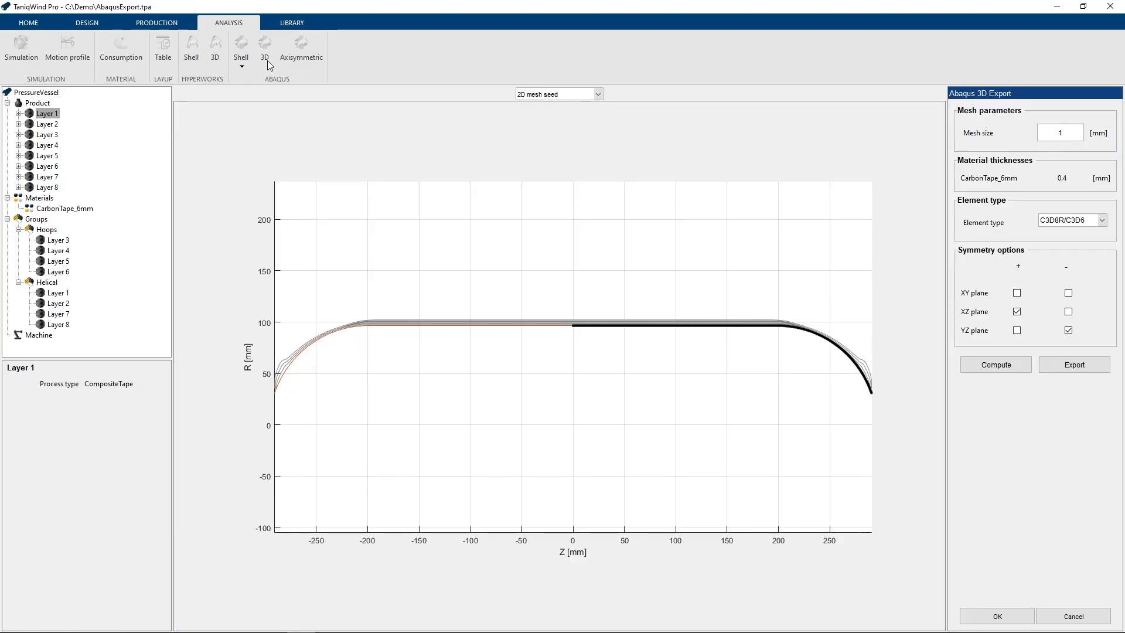
{"action": "scroll", "coordinate": [785, 359], "scroll_direction": "up", "scroll_amount": 3}
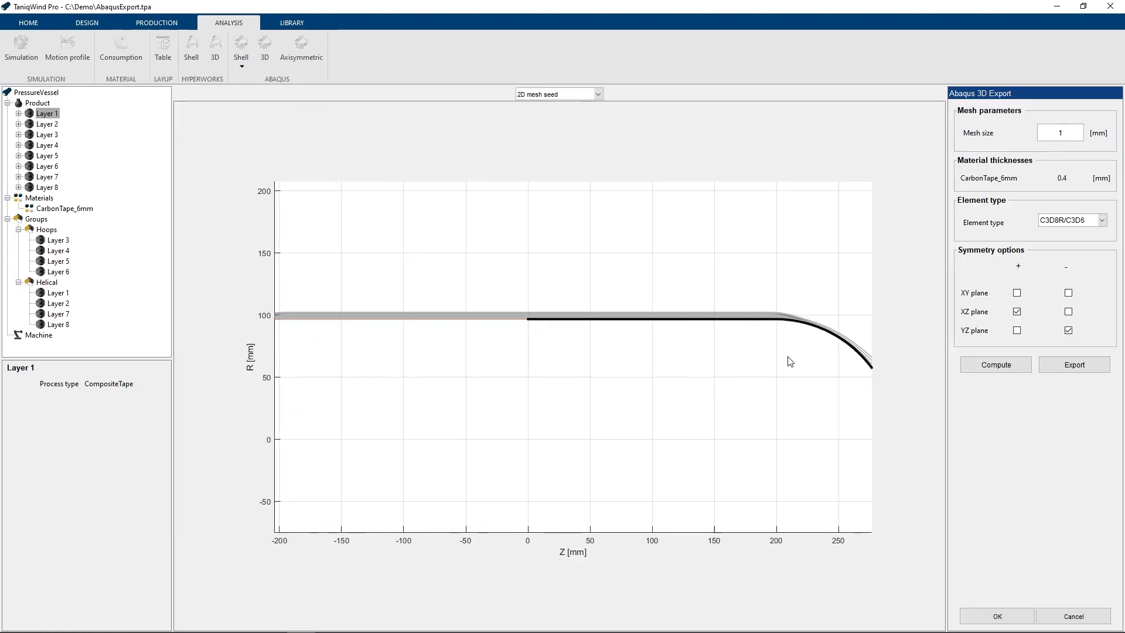
{"action": "left_click_drag", "start_coordinate": [789, 359], "coordinate": [714, 338]}
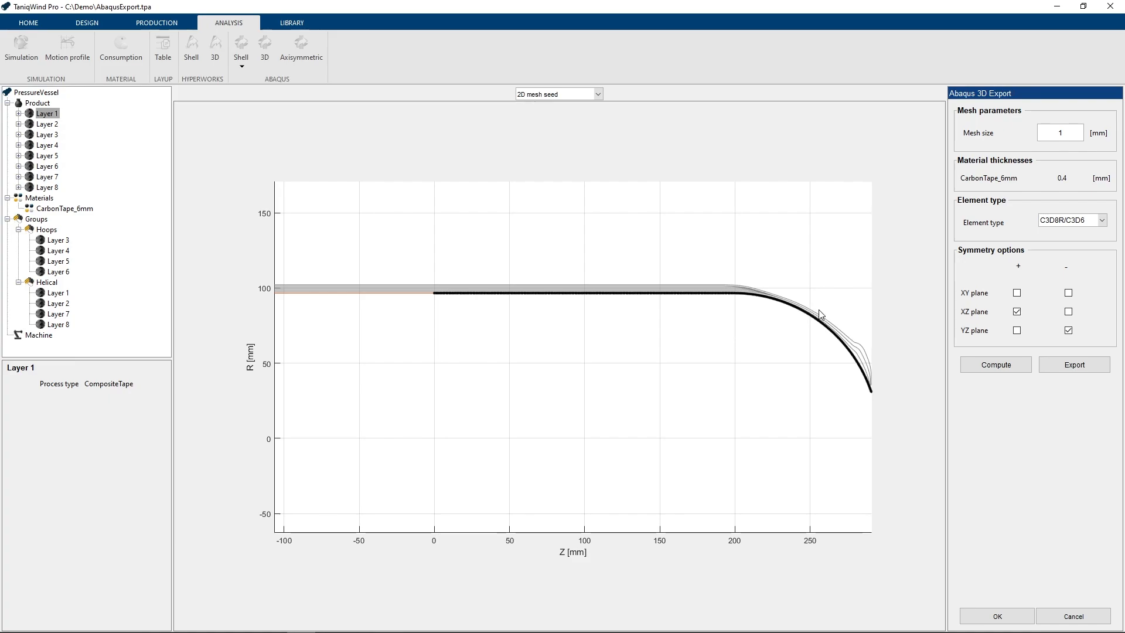
{"action": "left_click", "coordinate": [1016, 293]}
{"action": "left_click", "coordinate": [521, 266]}
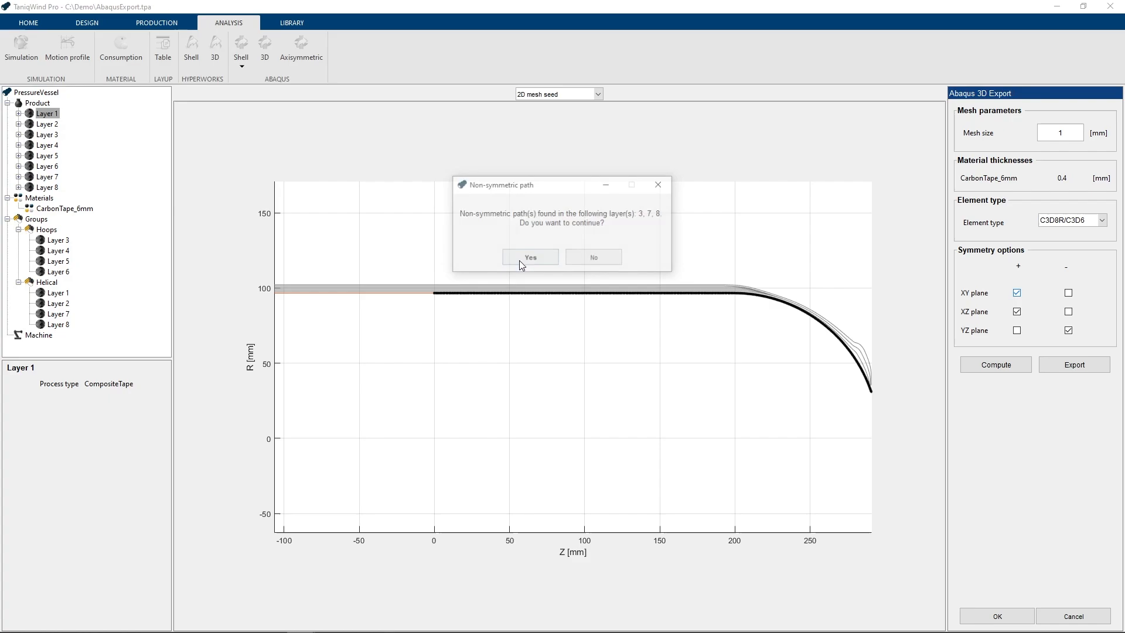
{"action": "left_click", "coordinate": [520, 265]}
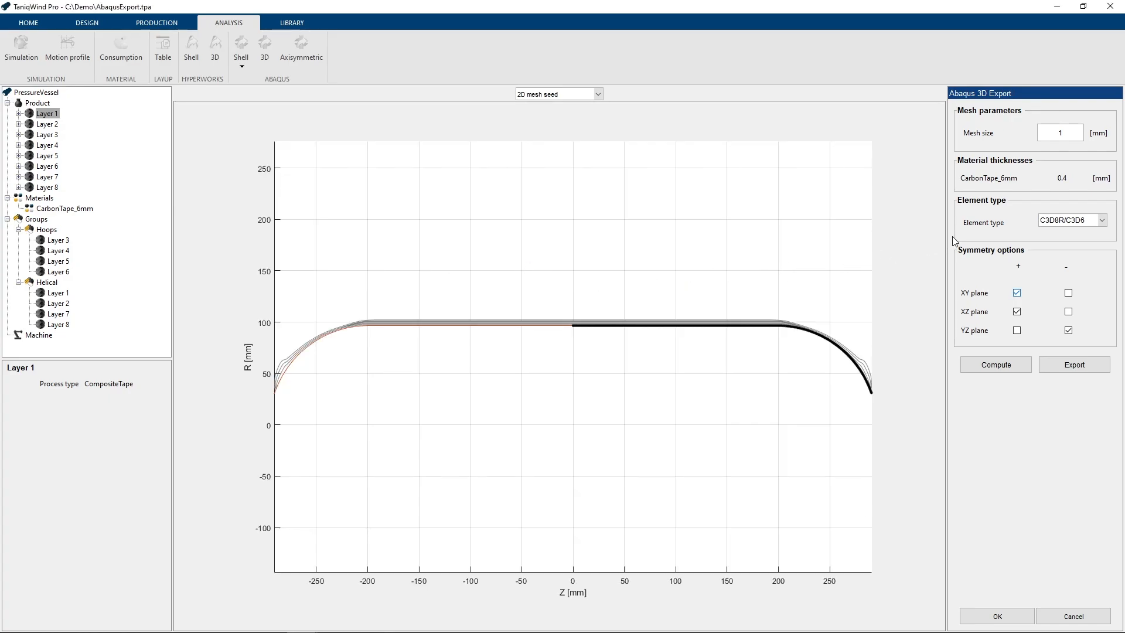
- Compute the 3D mesh with element type C3D8R/C3D6 and examine the mesh at the dome end
{"action": "left_click", "coordinate": [1068, 220]}
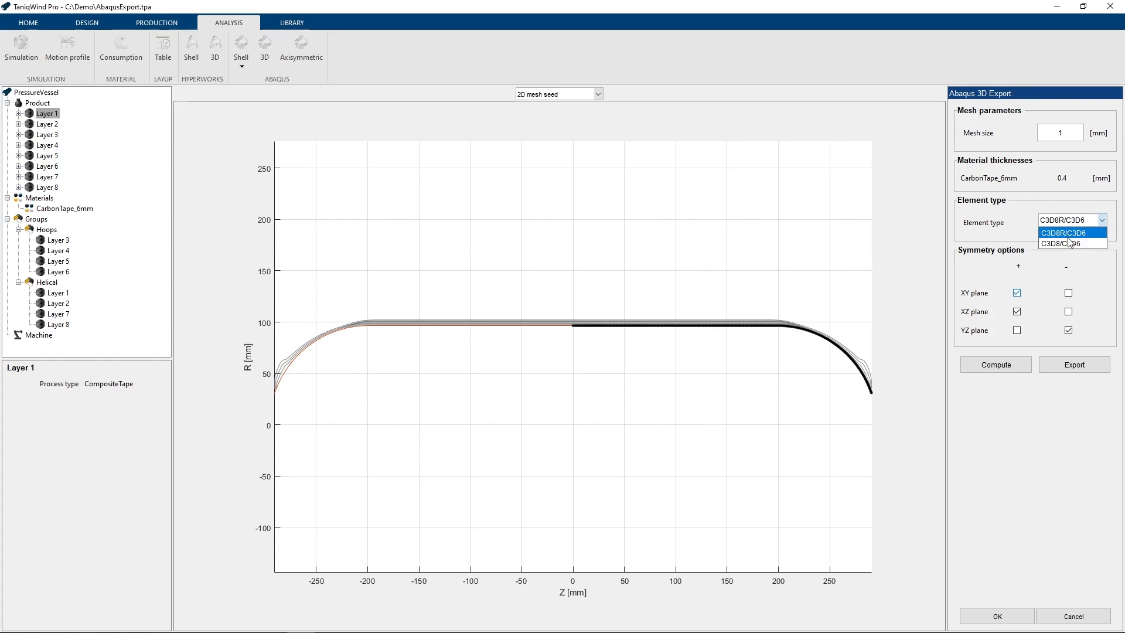
{"action": "left_click", "coordinate": [1075, 235]}
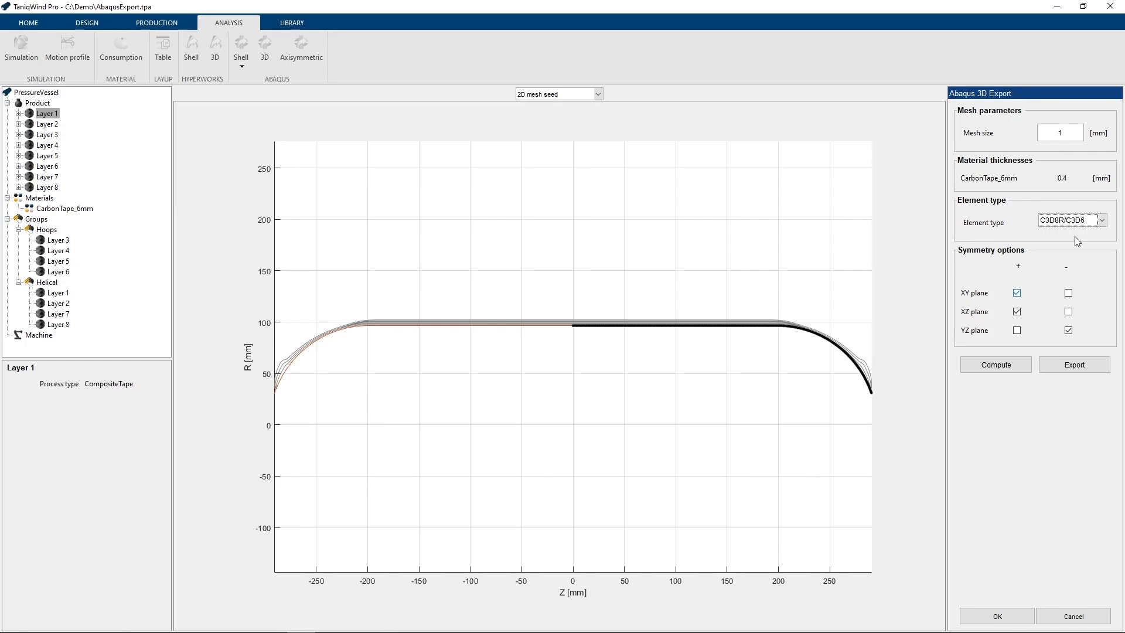
{"action": "left_click", "coordinate": [990, 364]}
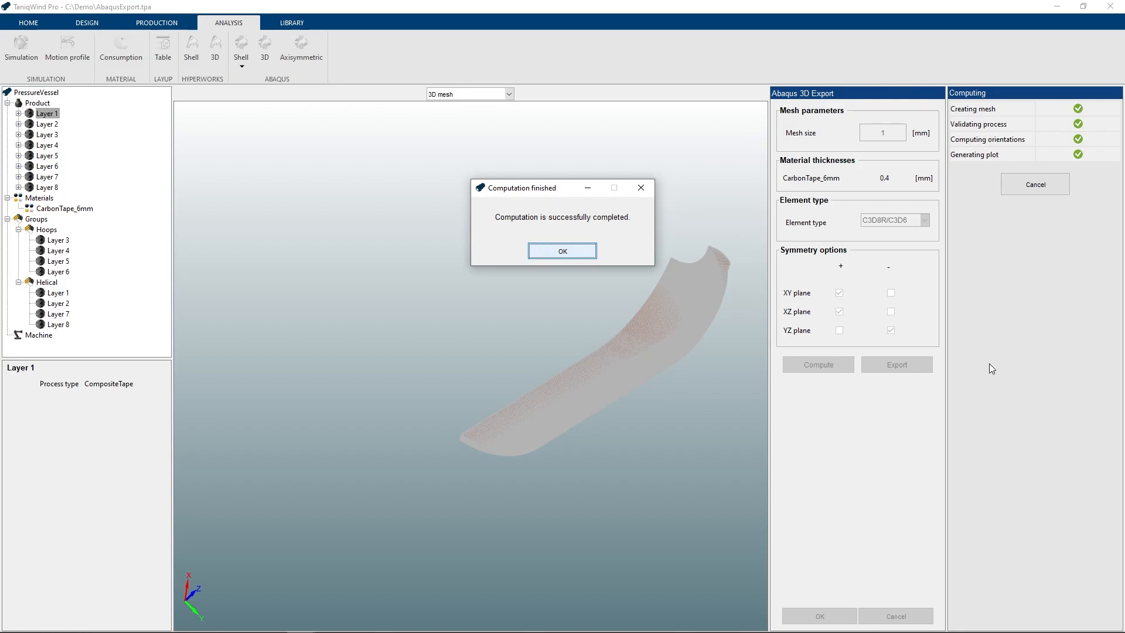
{"action": "key", "text": "Return"}
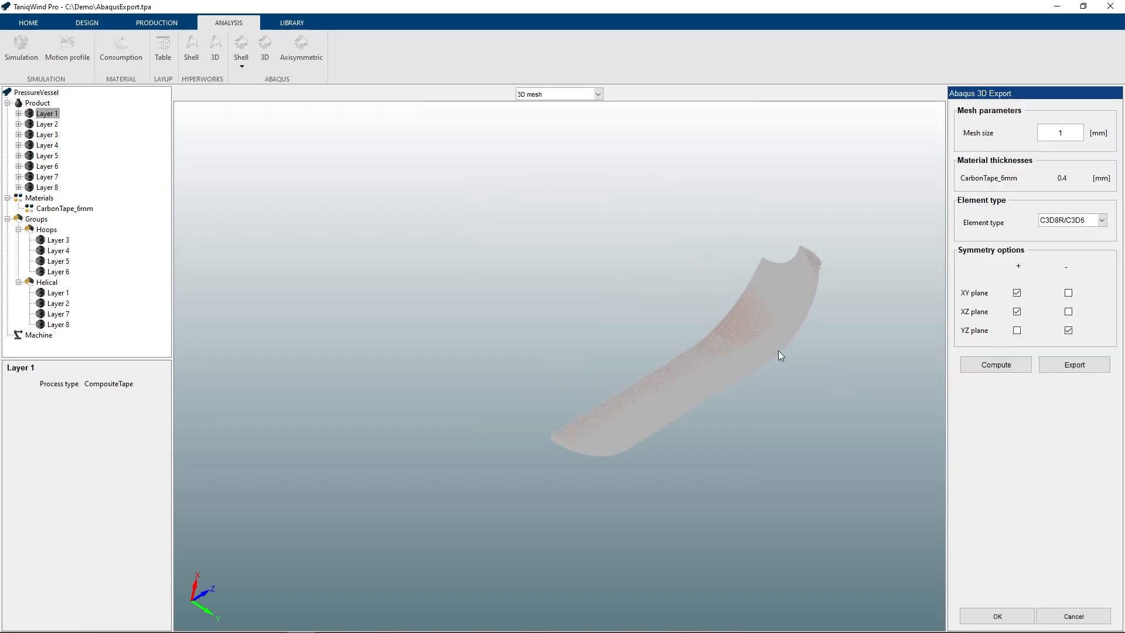
{"action": "scroll", "coordinate": [862, 278], "scroll_direction": "up", "scroll_amount": 4}
{"action": "middle_click_drag", "start_coordinate": [858, 287], "coordinate": [529, 409]}
{"action": "scroll", "coordinate": [849, 329], "scroll_direction": "up", "scroll_amount": 2}
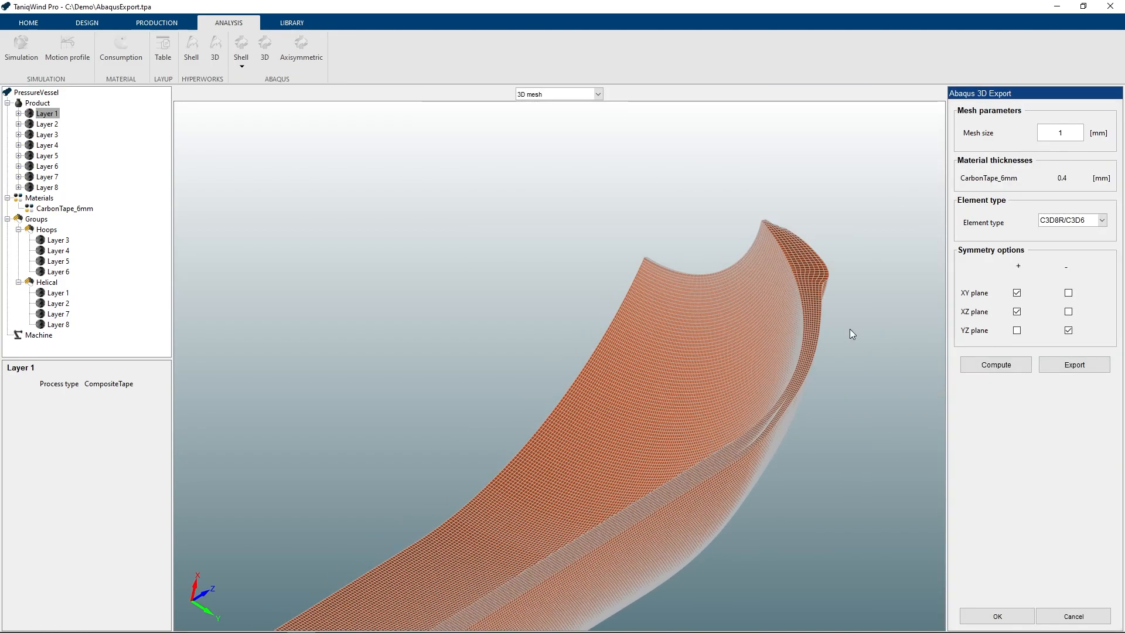
{"action": "middle_click_drag", "start_coordinate": [851, 334], "coordinate": [753, 291]}
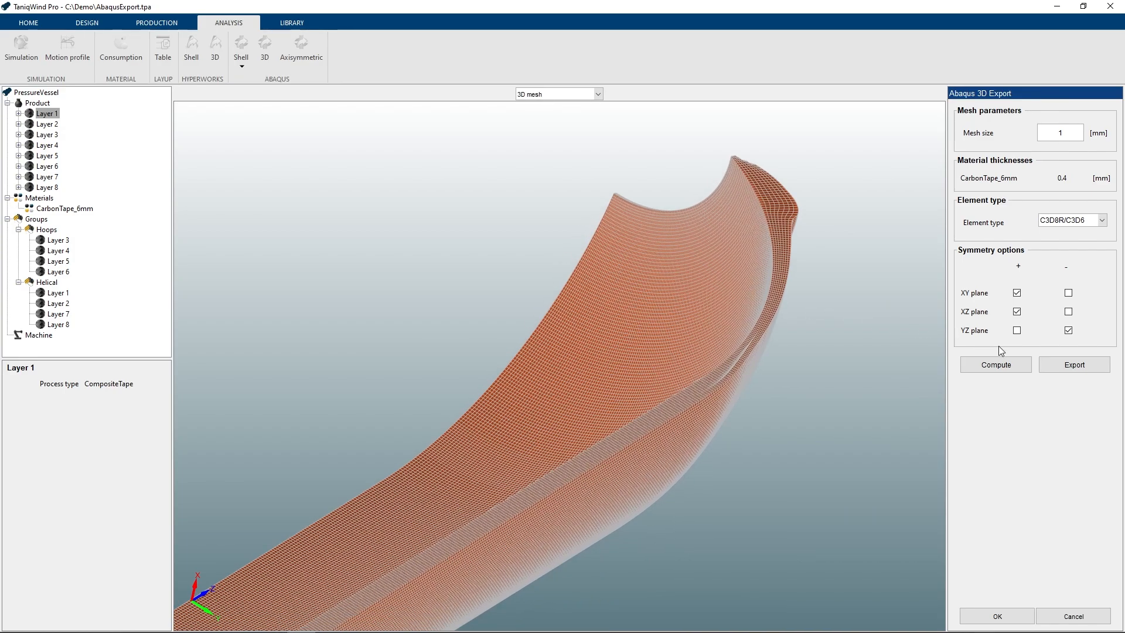
- Export the computed 3D model as an Abaqus .inp file to the FEA folder under the suggested name
{"action": "left_click", "coordinate": [1041, 368]}
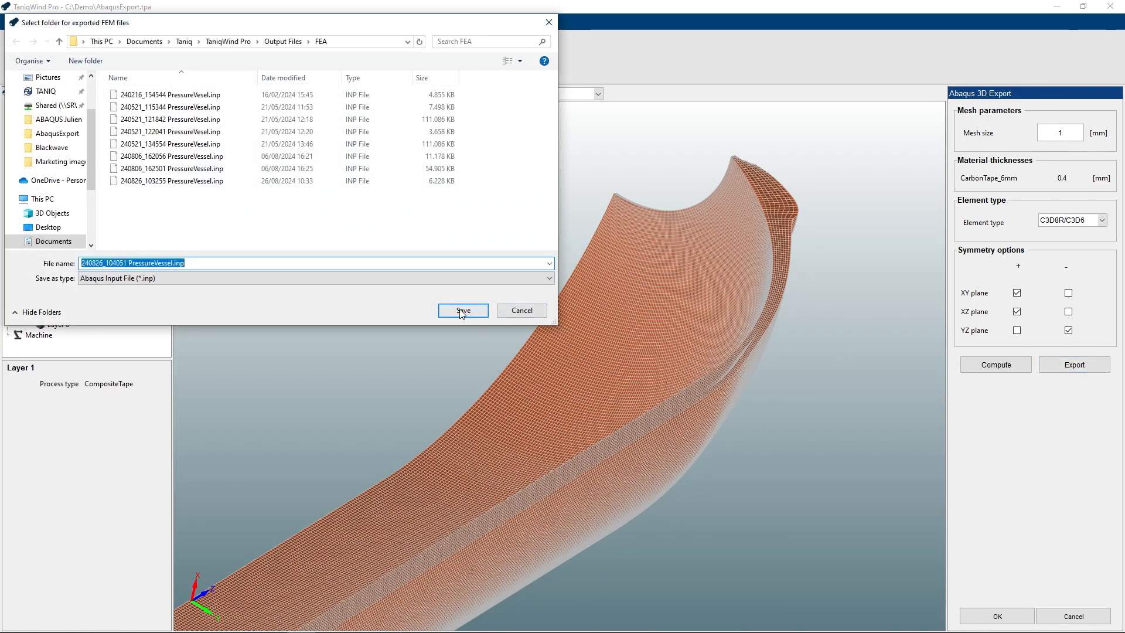
{"action": "left_click", "coordinate": [459, 308]}
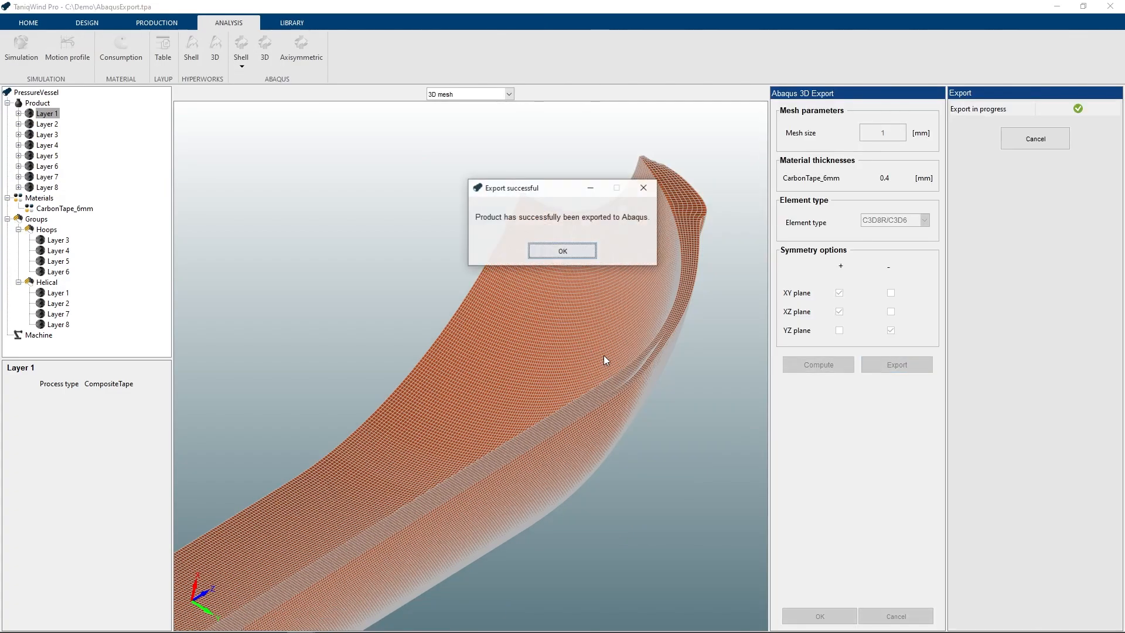
{"action": "key", "text": "Return"}
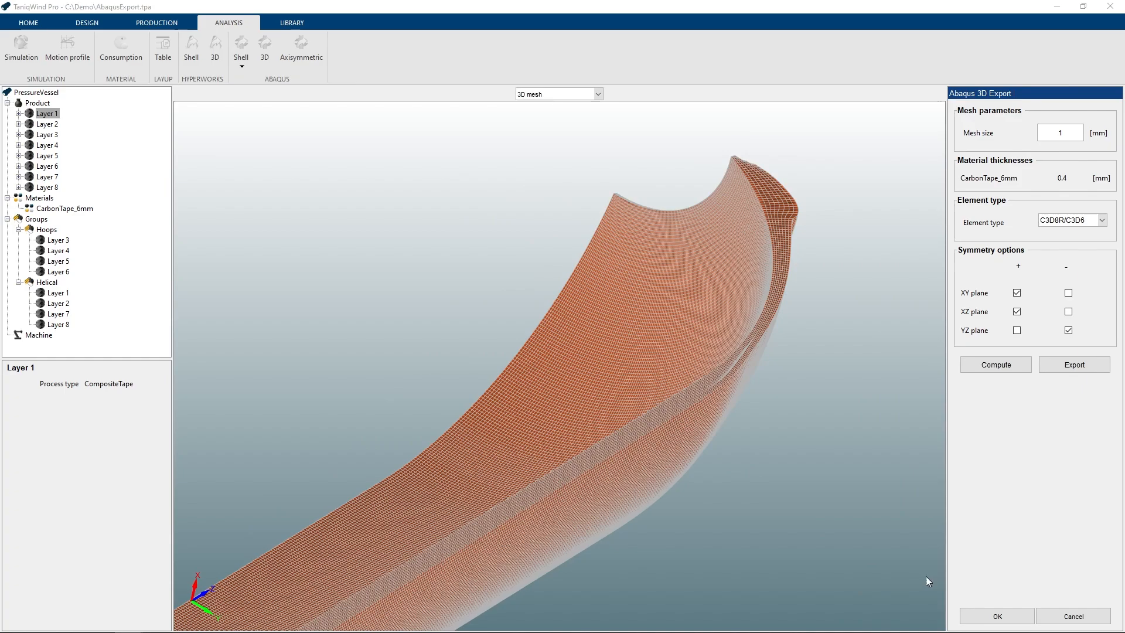
- Accept the Abaqus 3D export settings and close the export
{"action": "left_click", "coordinate": [996, 615]}
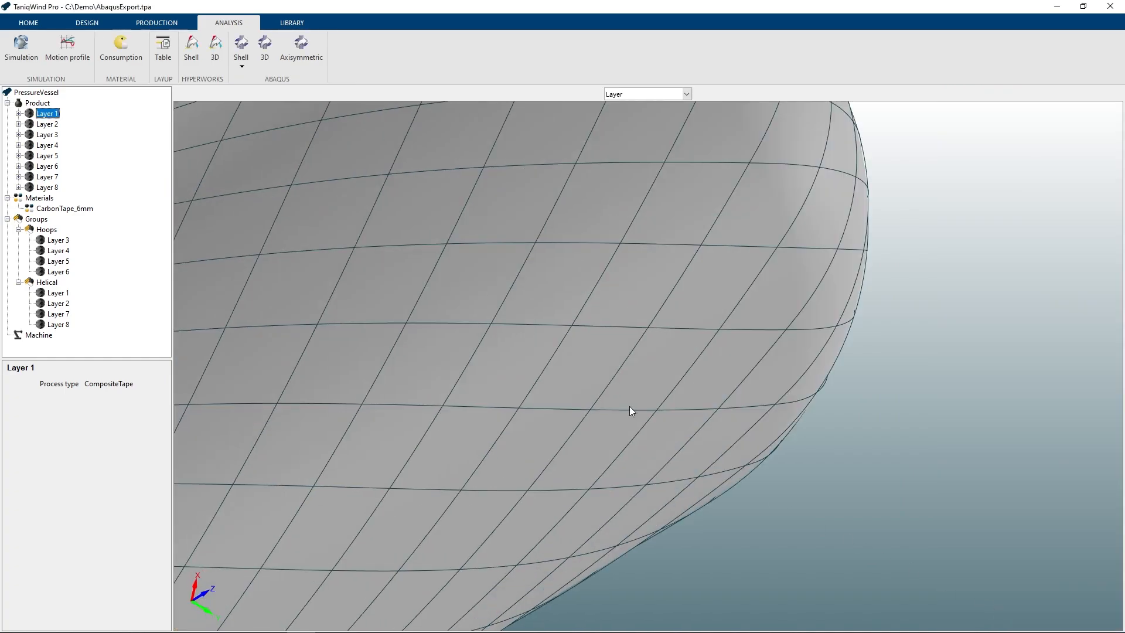
{"action": "scroll", "coordinate": [513, 349], "scroll_direction": "up", "scroll_amount": 2}
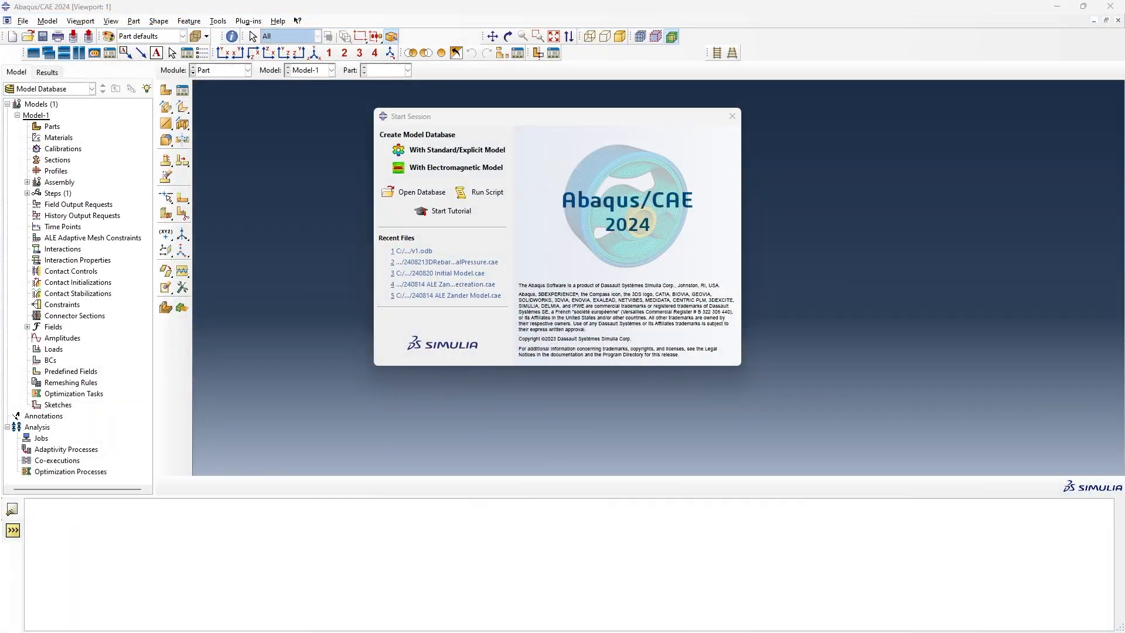
- Switch to Abaqus/CAE, dismiss the start dialog, and import the Abaqus input file 240821_103149 PressureVessel.inp as a model
{"action": "left_click", "coordinate": [732, 116]}
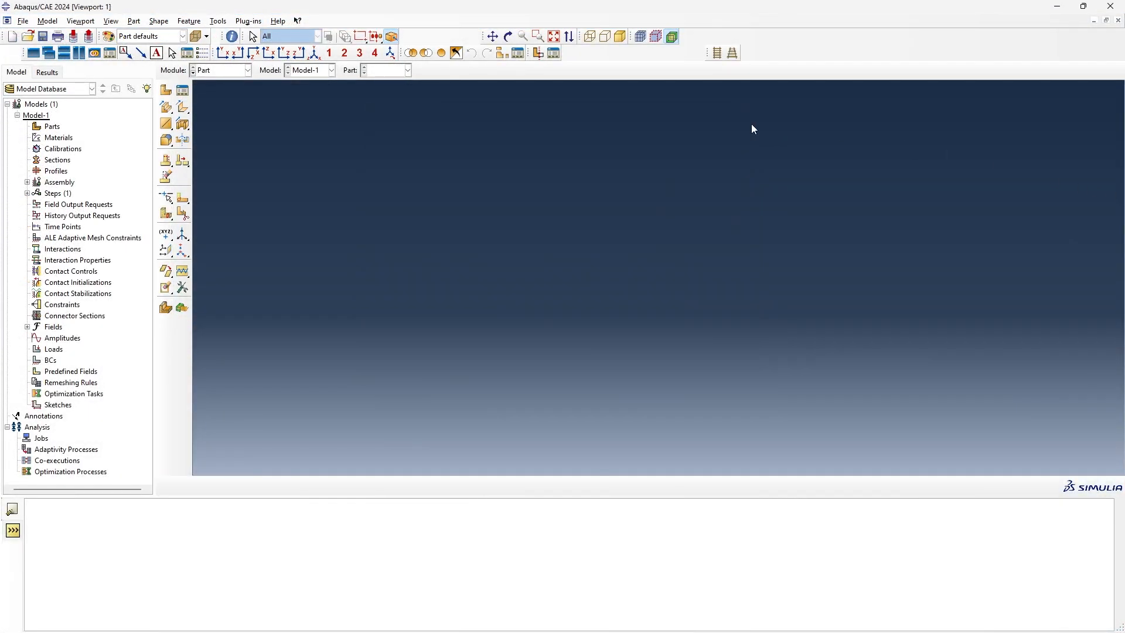
{"action": "right_click", "coordinate": [42, 103]}
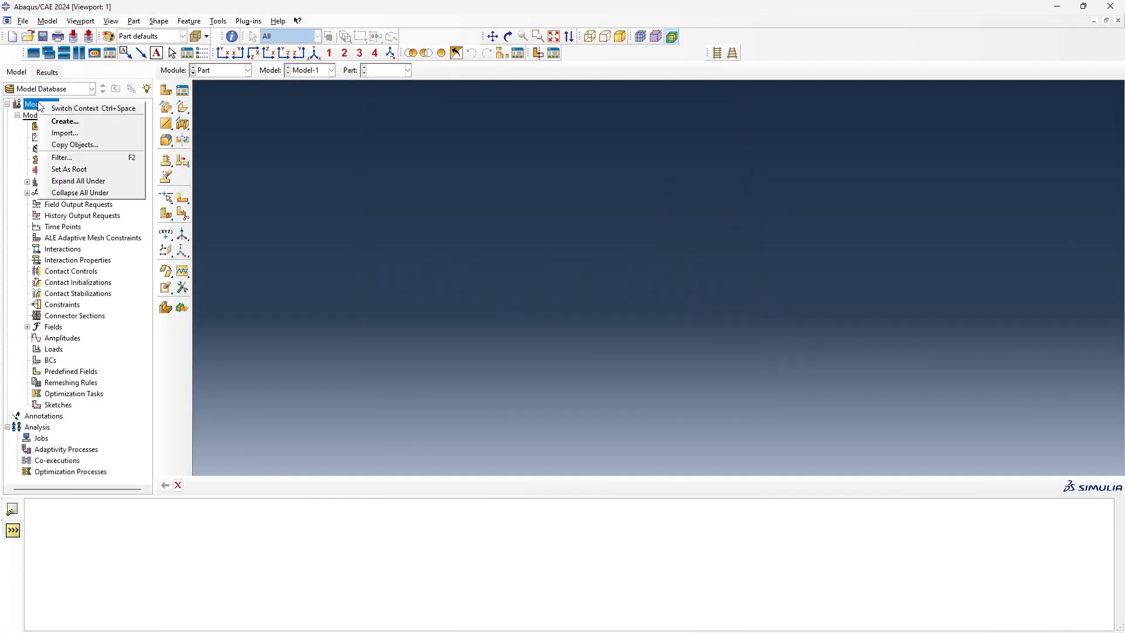
{"action": "left_click", "coordinate": [87, 130]}
{"action": "left_click", "coordinate": [568, 399]}
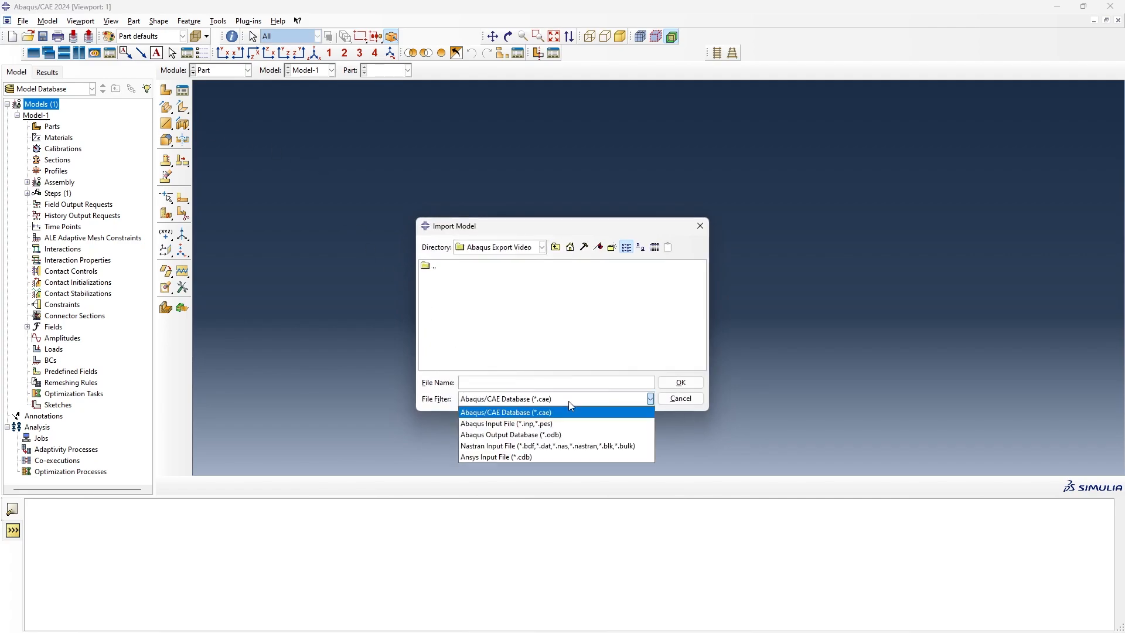
{"action": "left_click", "coordinate": [561, 425]}
{"action": "left_click", "coordinate": [492, 277]}
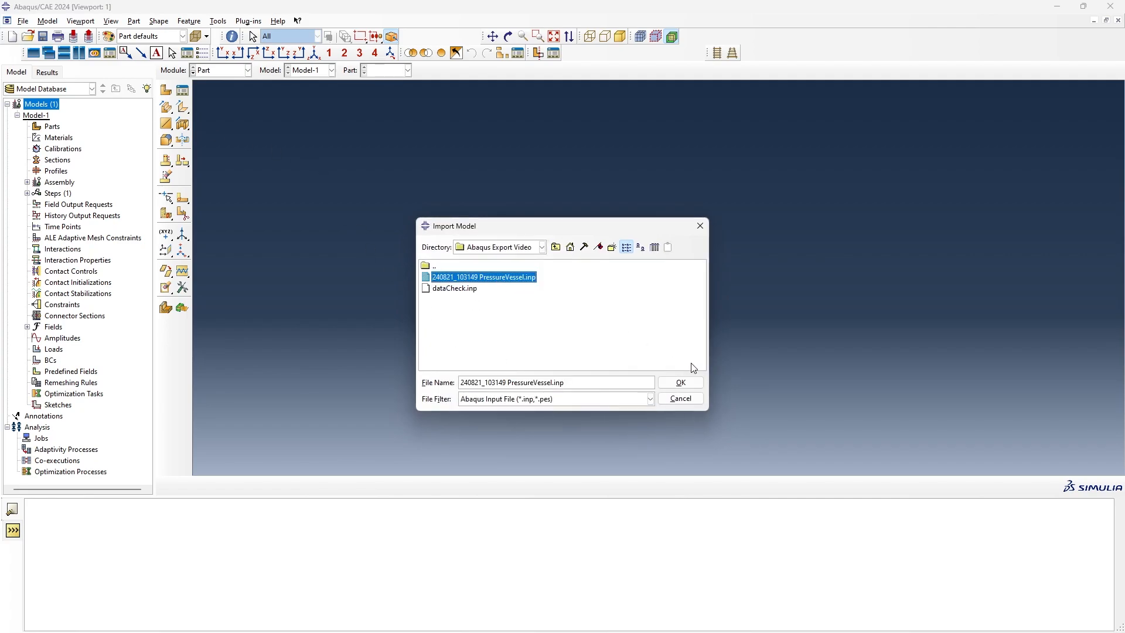
{"action": "left_click", "coordinate": [680, 382]}
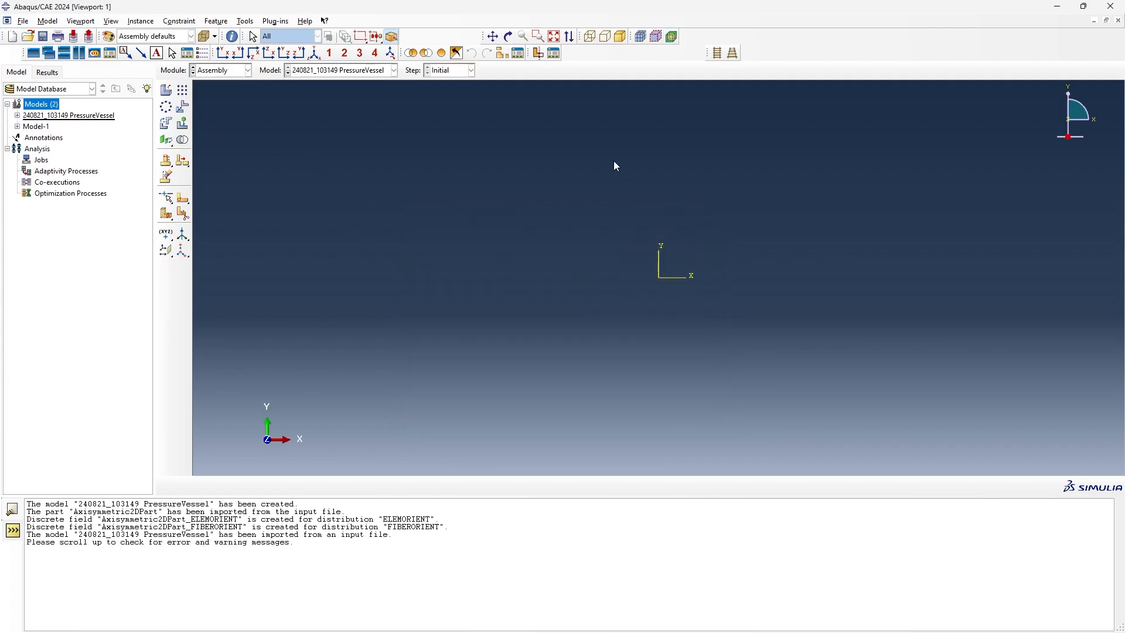
- Delete the empty model Model-1 from the model database
{"action": "left_click", "coordinate": [38, 127]}
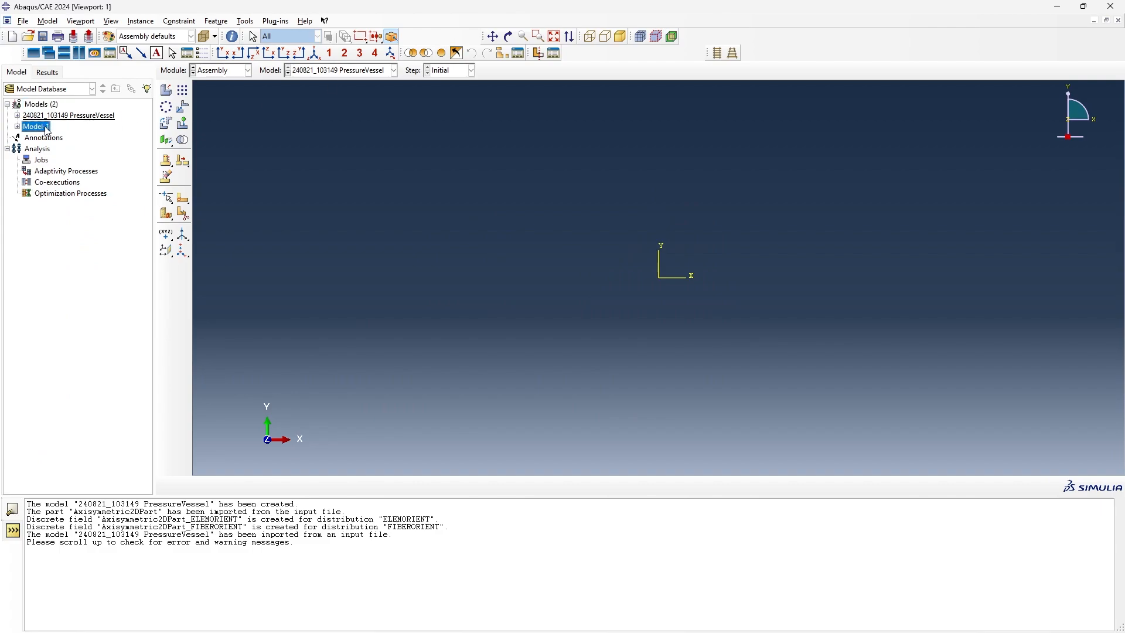
{"action": "right_click", "coordinate": [45, 126]}
{"action": "left_click", "coordinate": [81, 193]}
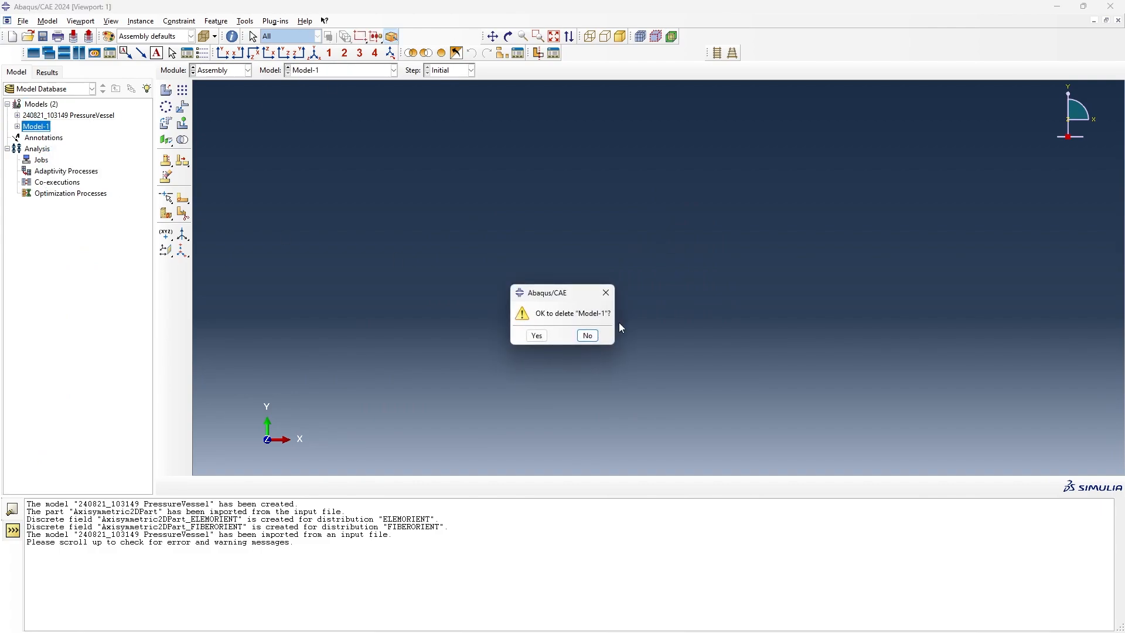
{"action": "left_click", "coordinate": [543, 336]}
- Display the imported axisymmetric part in the Part module and examine its mesh along the dome and cylinder
{"action": "left_click", "coordinate": [234, 75]}
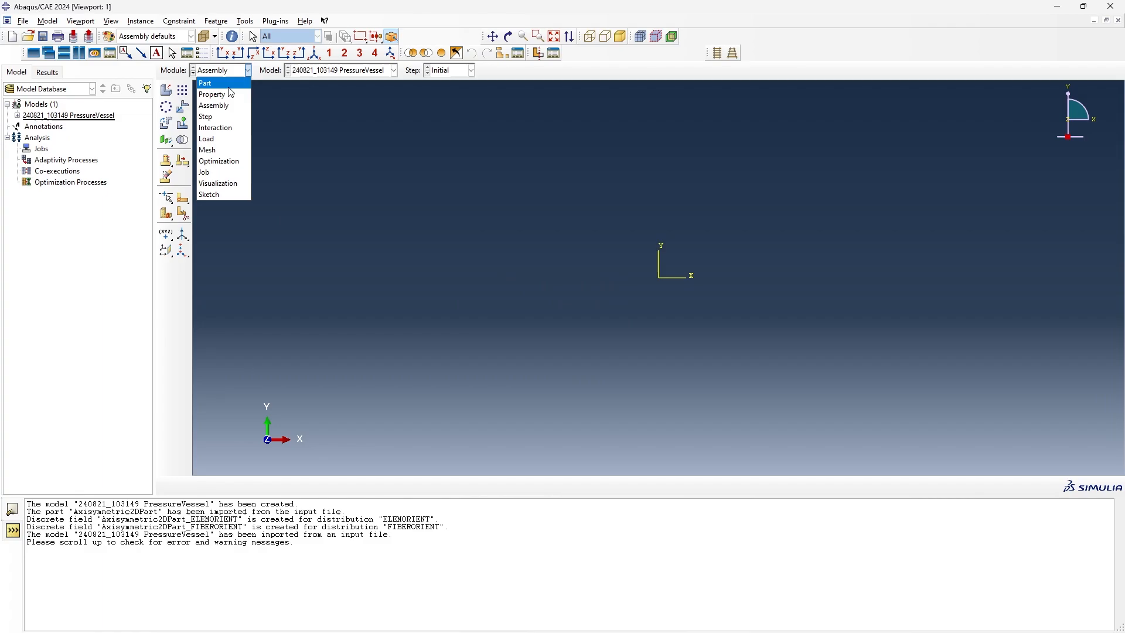
{"action": "left_click", "coordinate": [228, 87]}
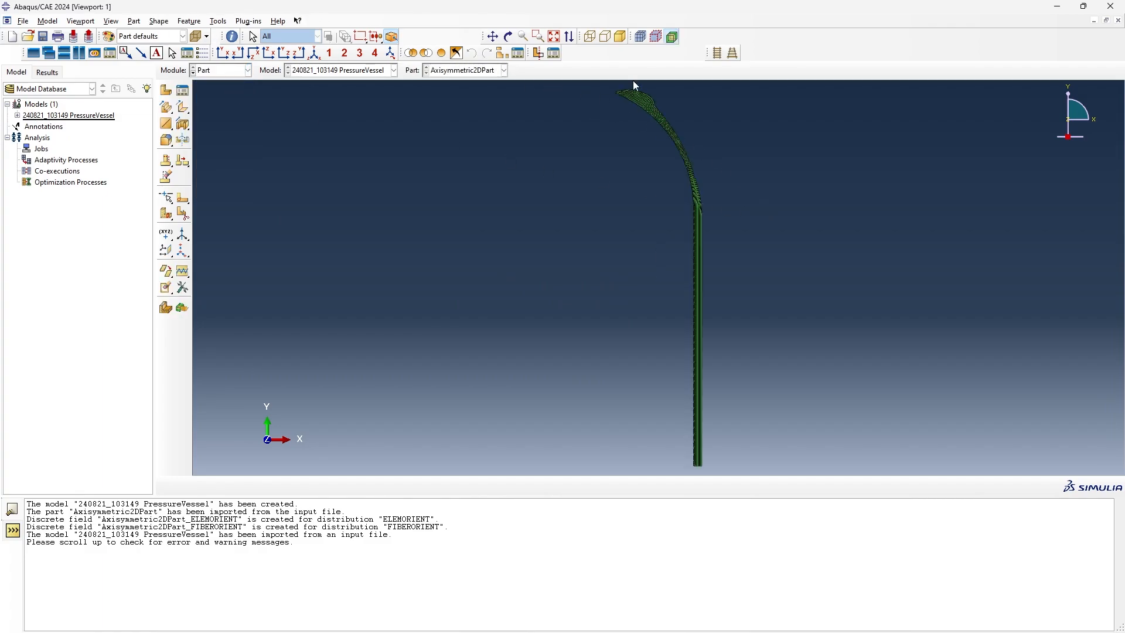
{"action": "scroll", "coordinate": [651, 98], "scroll_direction": "down", "scroll_amount": 2}
{"action": "scroll", "coordinate": [667, 110], "scroll_direction": "up", "scroll_amount": 6}
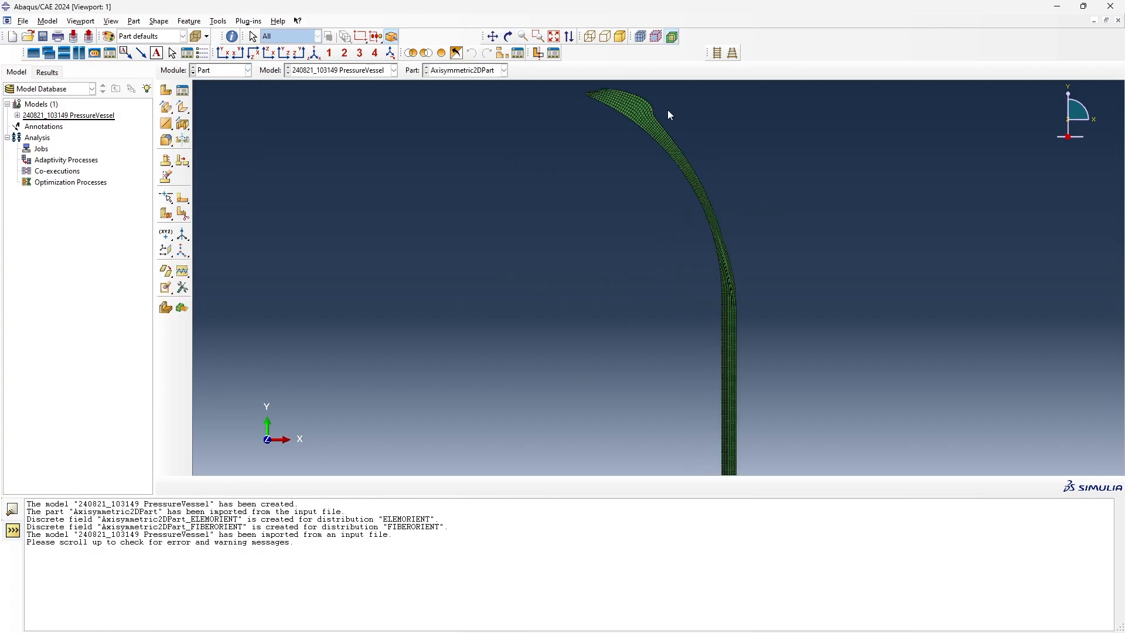
{"action": "left_click", "coordinate": [492, 37]}
{"action": "left_click_drag", "start_coordinate": [737, 295], "coordinate": [706, 228]}
{"action": "left_click_drag", "start_coordinate": [717, 328], "coordinate": [705, 226]}
{"action": "mouse_move", "coordinate": [713, 385]}
{"action": "left_mouse_down"}
{"action": "mouse_move", "coordinate": [703, 223]}
{"action": "mouse_move", "coordinate": [723, 403]}
{"action": "left_mouse_up"}
{"action": "left_click_drag", "start_coordinate": [702, 228], "coordinate": [716, 366]}
{"action": "left_click", "coordinate": [554, 36]}
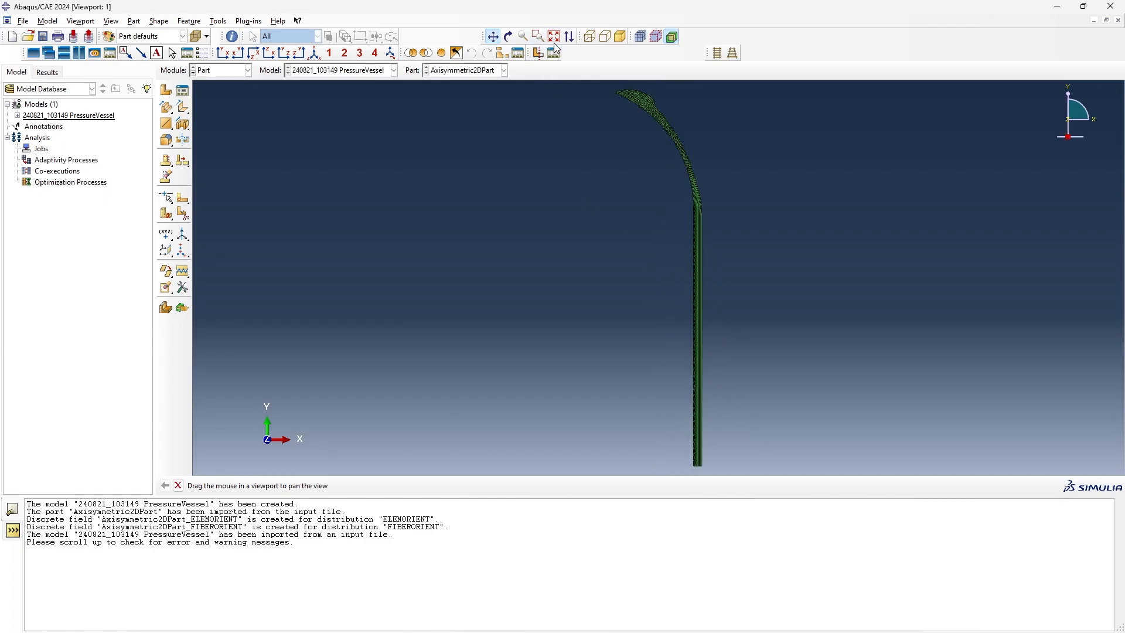
- Open the part's Set Manager and highlight ALLELEMENTS, ALLNODES and the element sets of layers 1 to 4
{"action": "left_click", "coordinate": [218, 21]}
{"action": "mouse_move", "coordinate": [249, 70]}
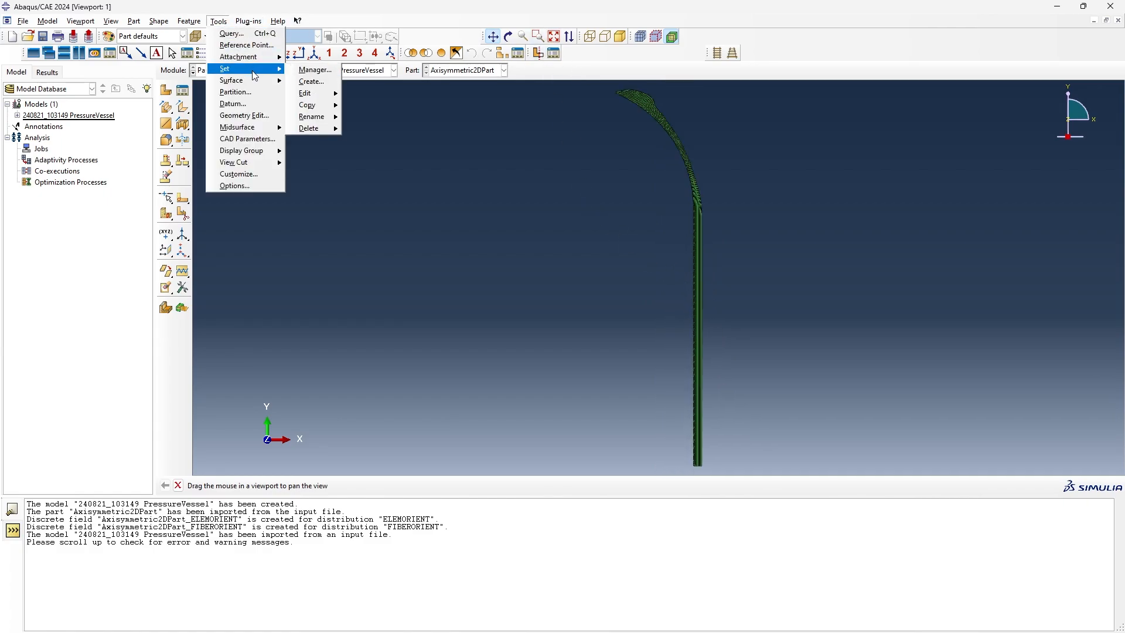
{"action": "left_click", "coordinate": [310, 70]}
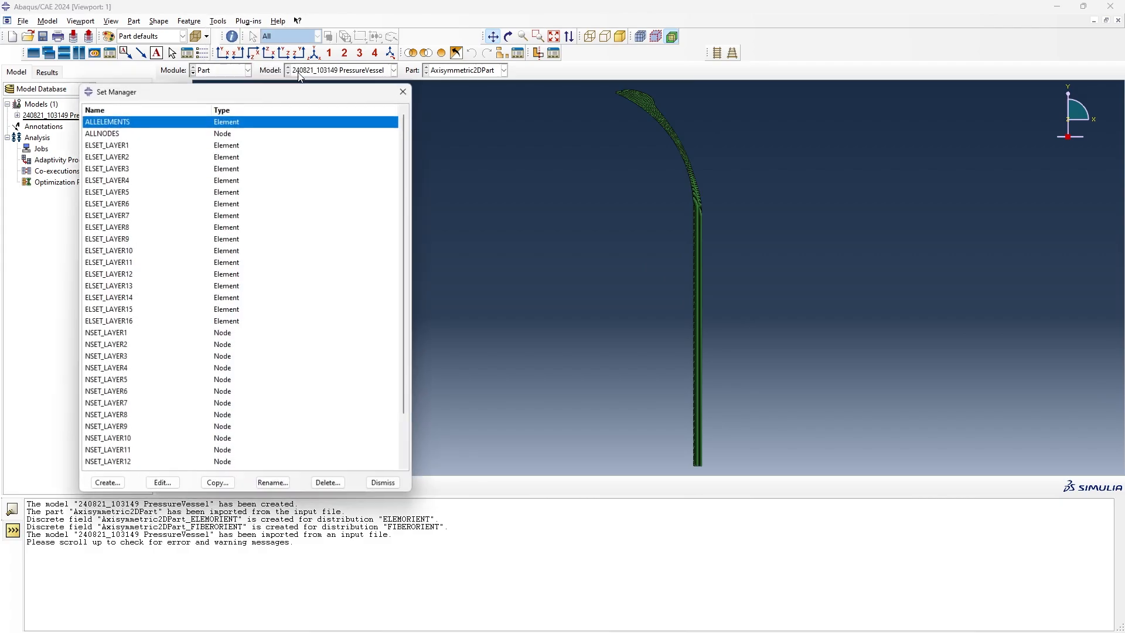
{"action": "left_click", "coordinate": [157, 125]}
{"action": "left_click", "coordinate": [147, 134]}
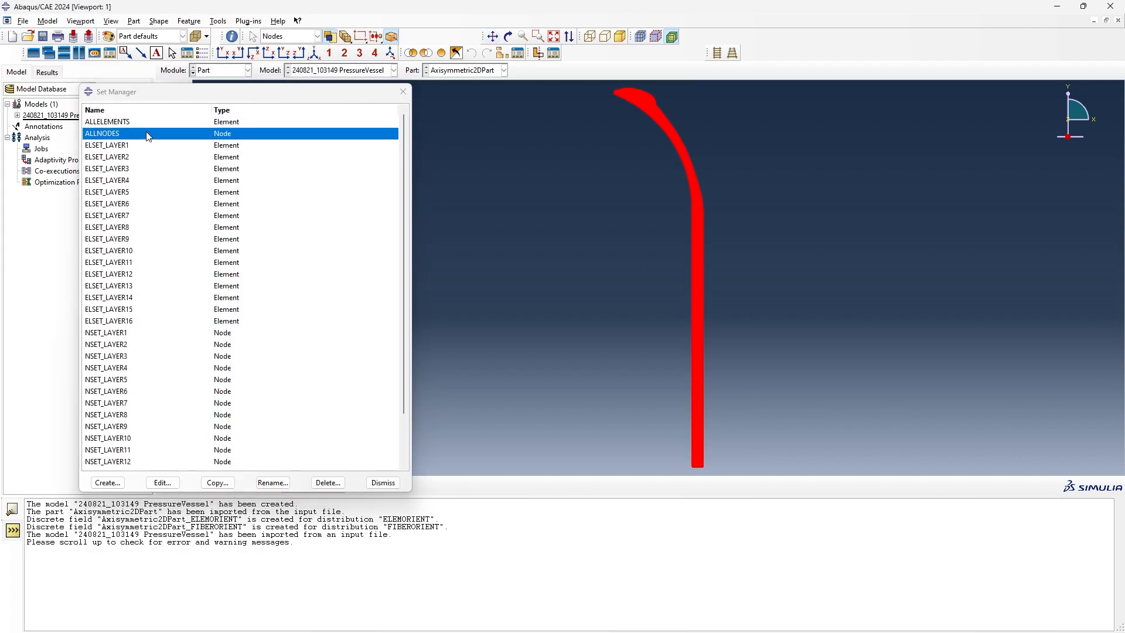
{"action": "left_click", "coordinate": [138, 146]}
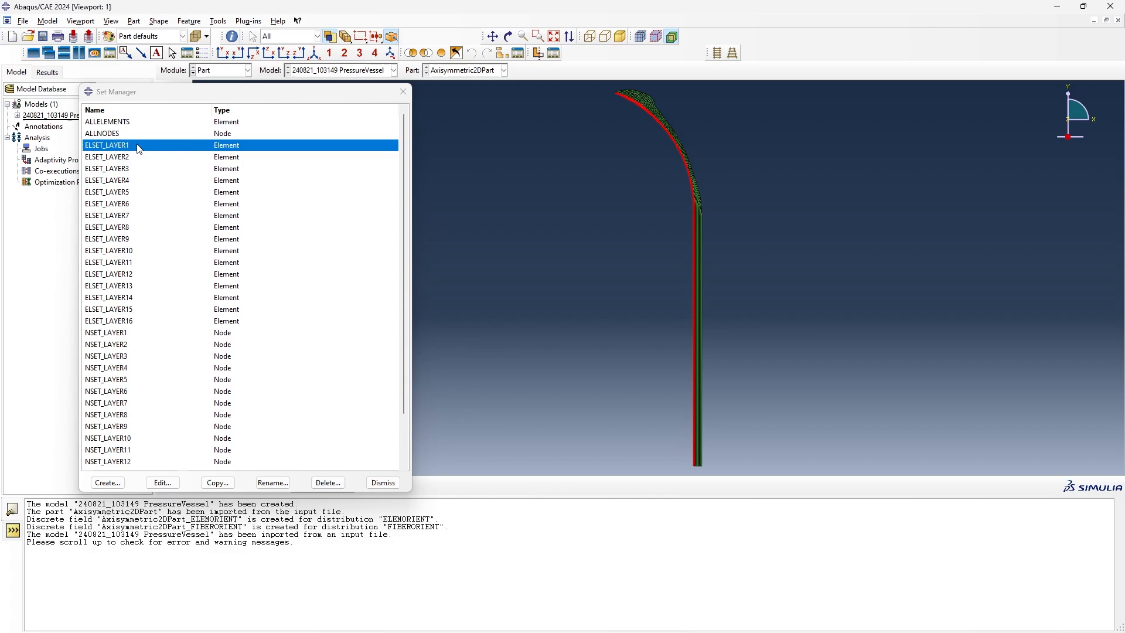
{"action": "left_click", "coordinate": [143, 157]}
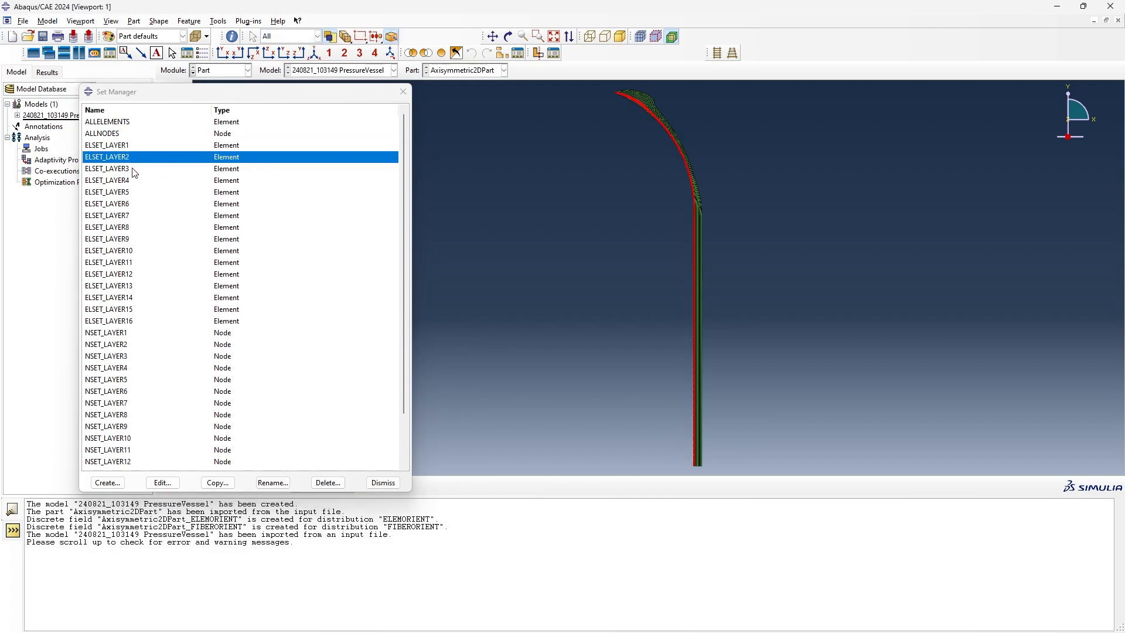
{"action": "left_click", "coordinate": [134, 170]}
{"action": "left_click", "coordinate": [130, 182]}
- Highlight the element set ELSET_LAYER5 and examine where the layer ends near the dome transition
{"action": "left_click", "coordinate": [129, 192]}
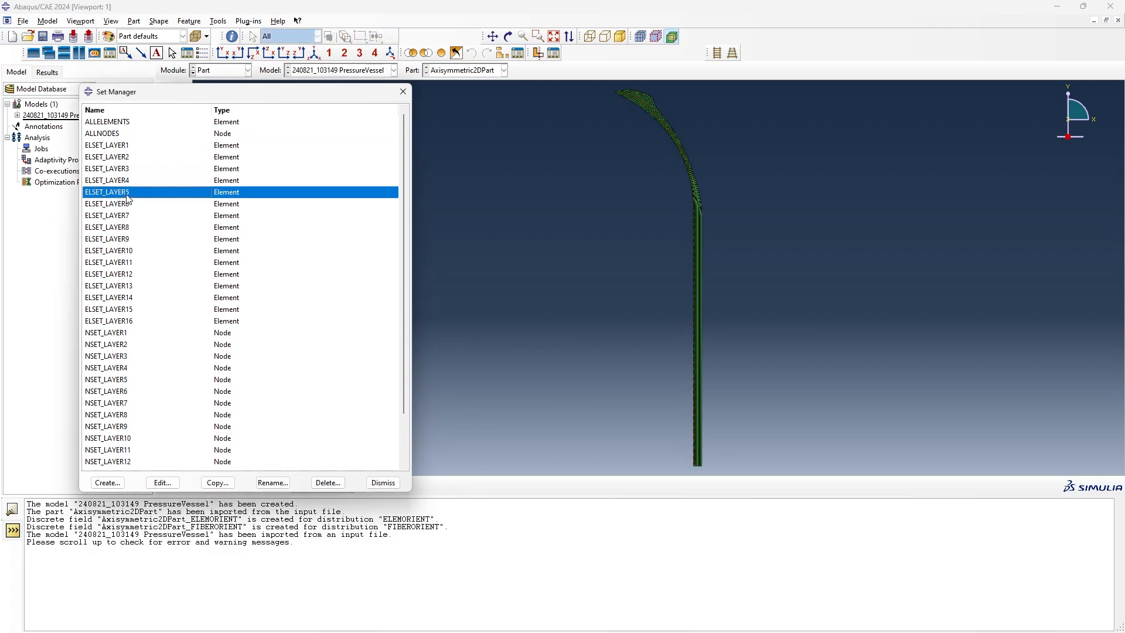
{"action": "scroll", "coordinate": [685, 151], "scroll_direction": "up", "scroll_amount": 2}
{"action": "scroll", "coordinate": [686, 151], "scroll_direction": "up", "scroll_amount": 5}
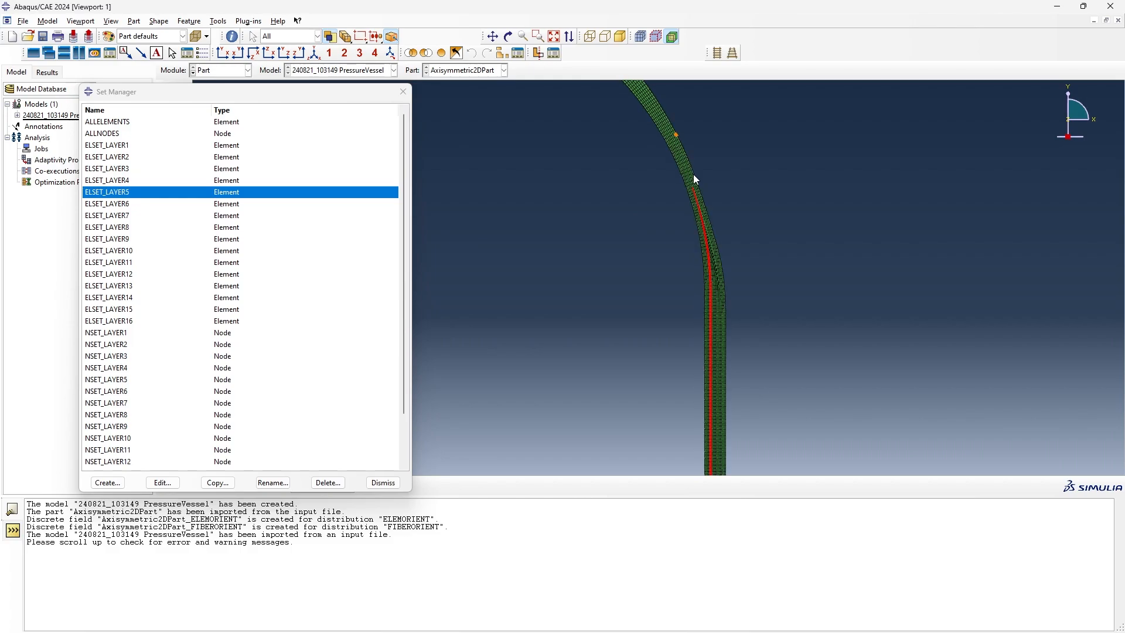
{"action": "scroll", "coordinate": [736, 269], "scroll_direction": "down", "scroll_amount": 5}
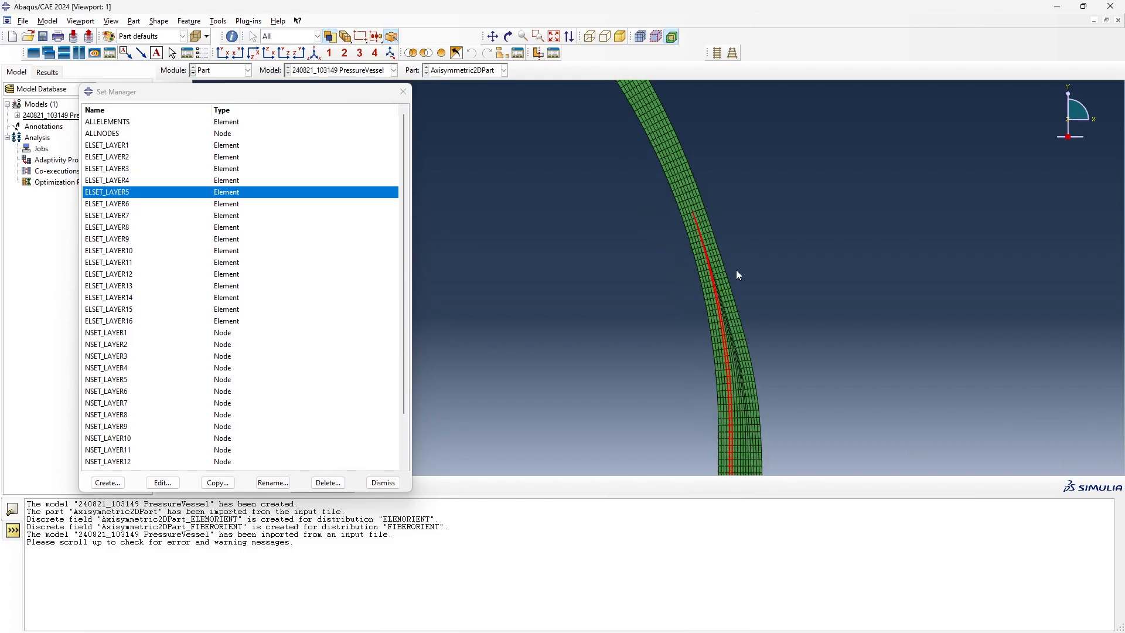
{"action": "scroll", "coordinate": [735, 268], "scroll_direction": "down", "scroll_amount": 1}
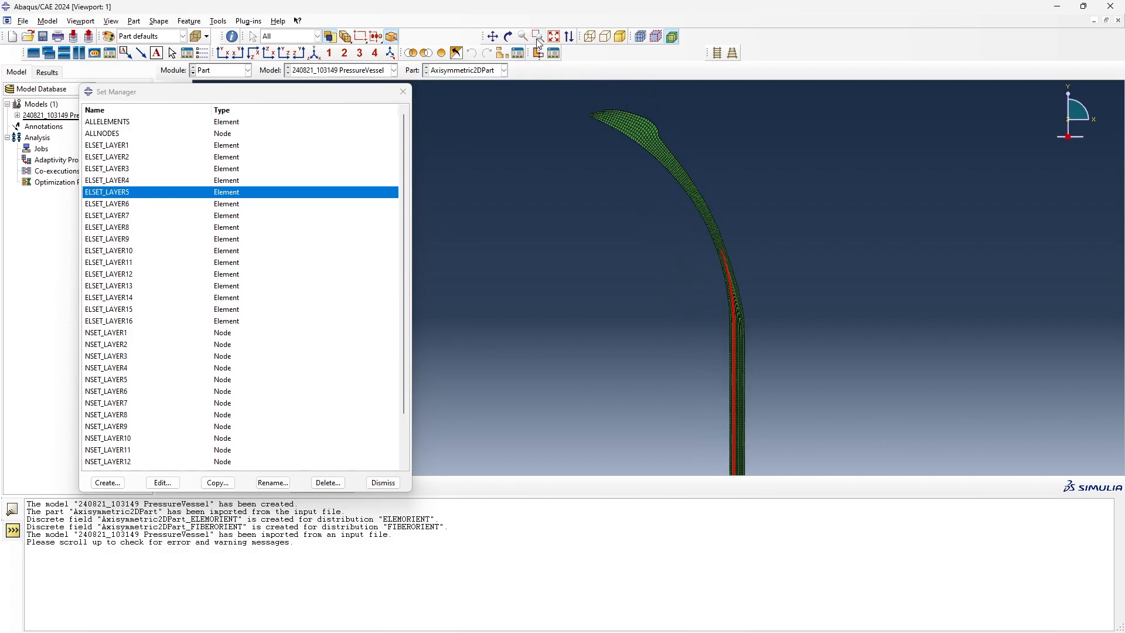
{"action": "left_click", "coordinate": [553, 37]}
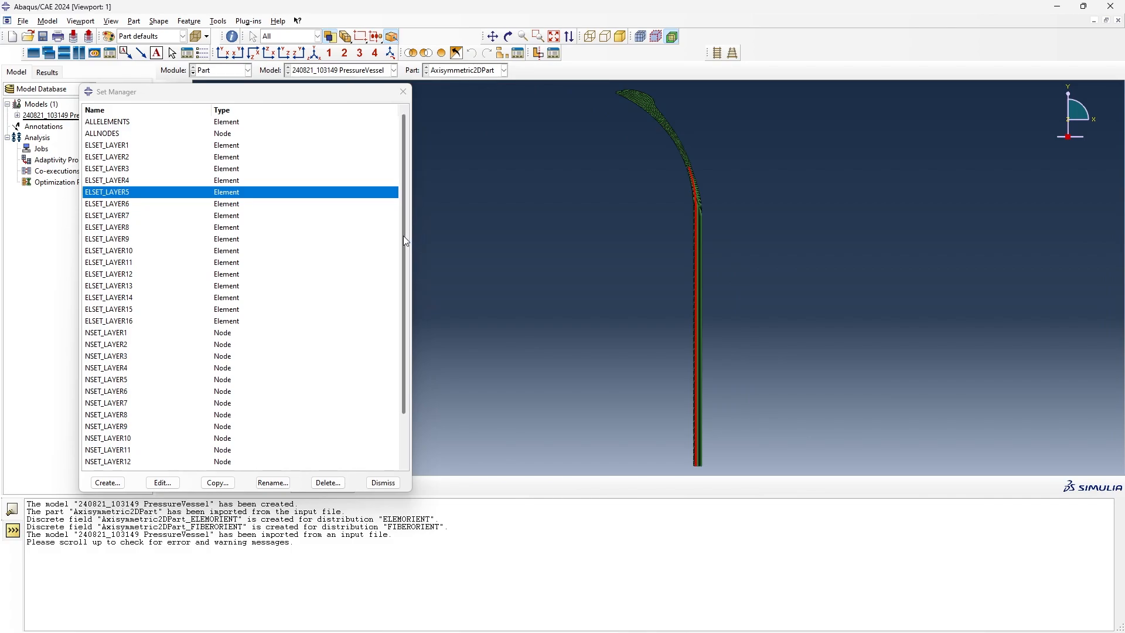
- Highlight the SYMMETRYNODES node set, examine it at the cylinder's lower edge, and close the set manager
{"action": "left_click_drag", "start_coordinate": [403, 236], "coordinate": [401, 333]}
{"action": "left_click", "coordinate": [147, 464]}
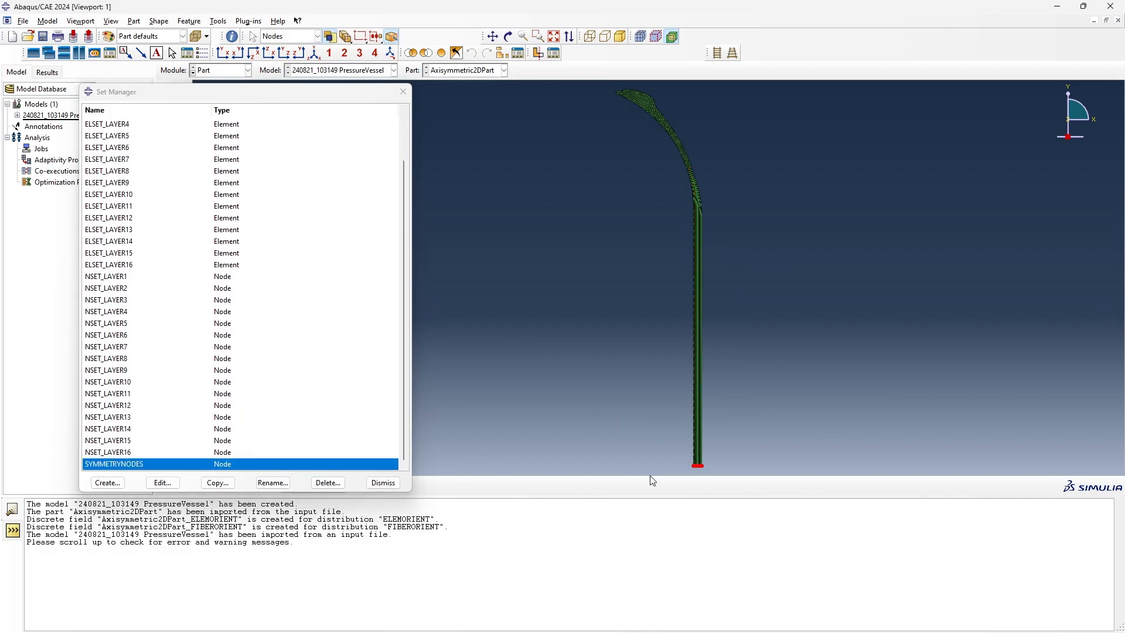
{"action": "scroll", "coordinate": [707, 471], "scroll_direction": "up", "scroll_amount": 4}
{"action": "scroll", "coordinate": [691, 468], "scroll_direction": "up", "scroll_amount": 8}
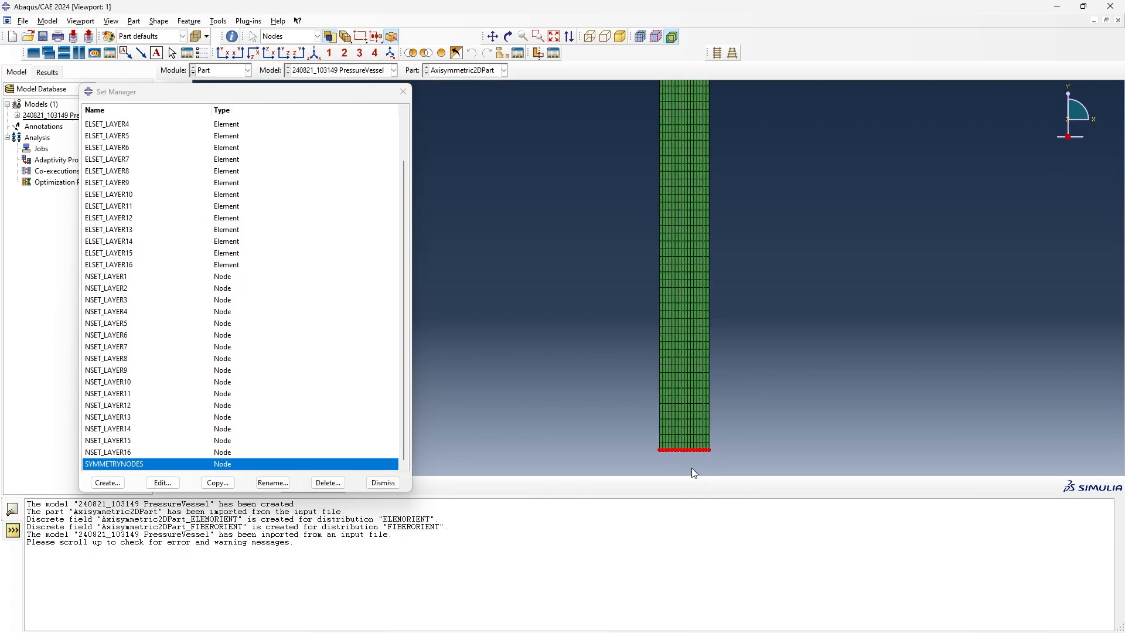
{"action": "scroll", "coordinate": [691, 467], "scroll_direction": "up", "scroll_amount": 2}
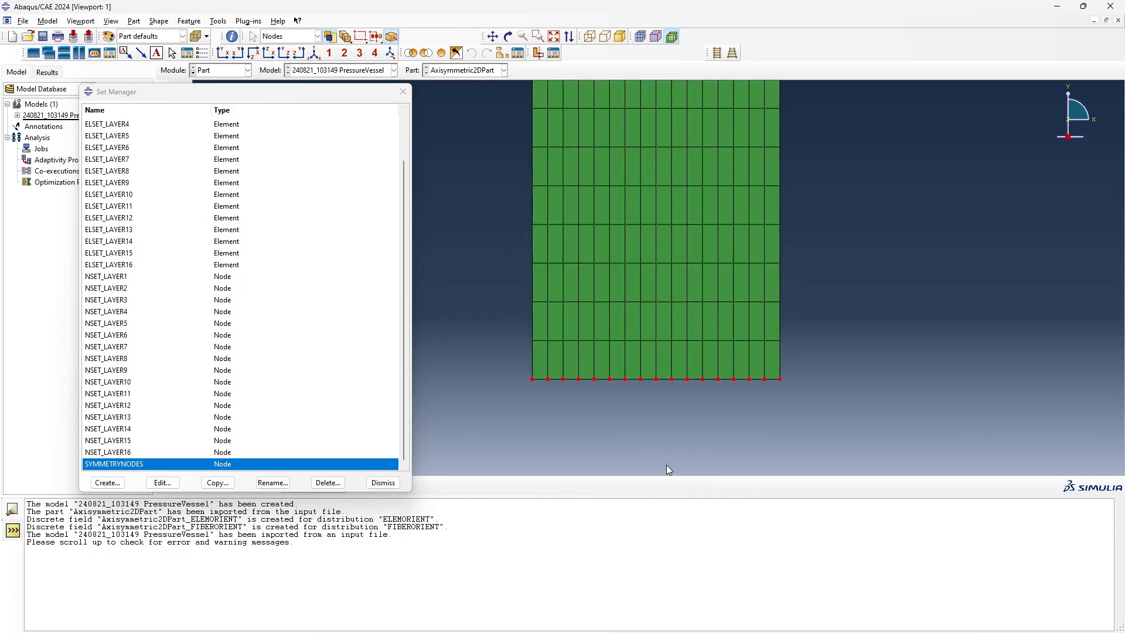
{"action": "left_click", "coordinate": [391, 486]}
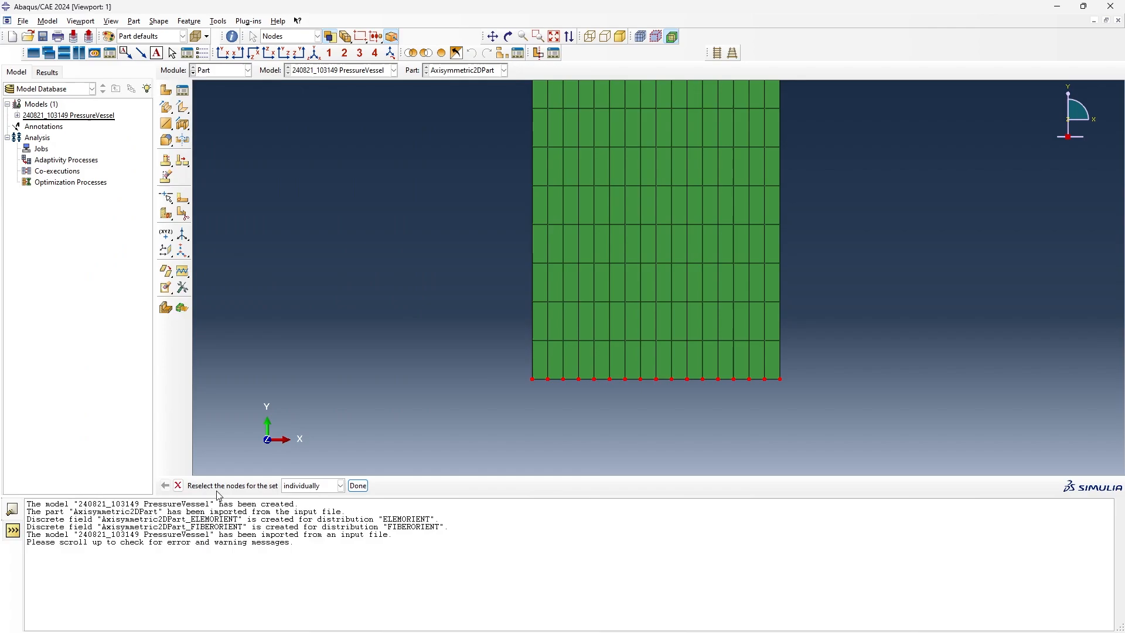
{"action": "left_click", "coordinate": [177, 485]}
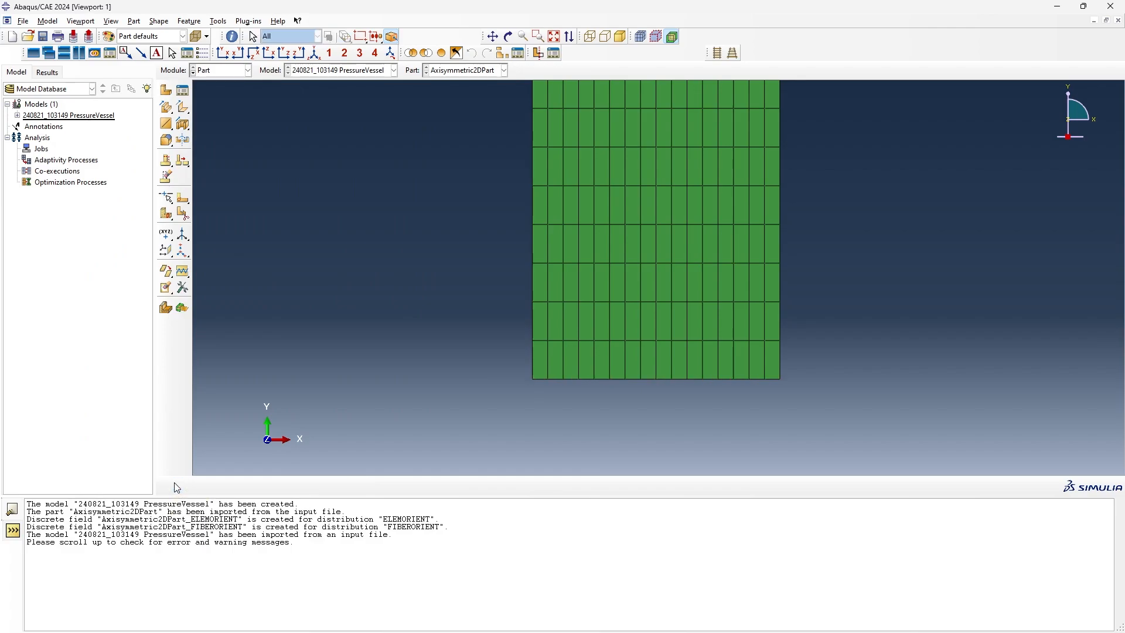
- Review the density and elastic constants of material CARBONTAPE_6MM in the Property module, then close the material manager
{"action": "left_click", "coordinate": [221, 71]}
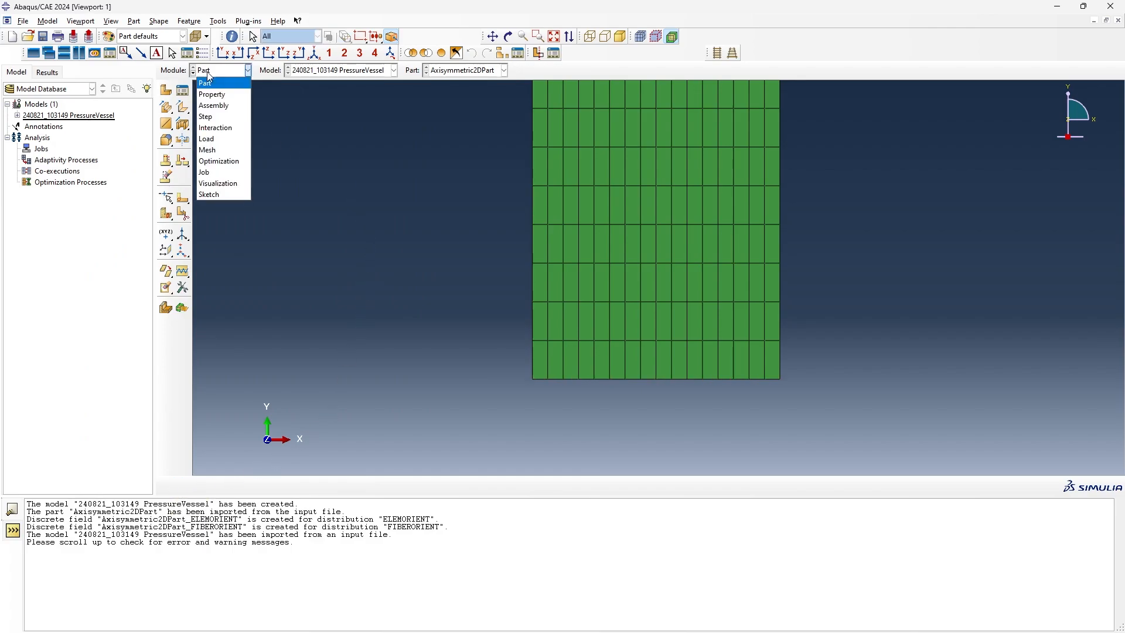
{"action": "left_click", "coordinate": [217, 93]}
{"action": "left_click", "coordinate": [554, 38]}
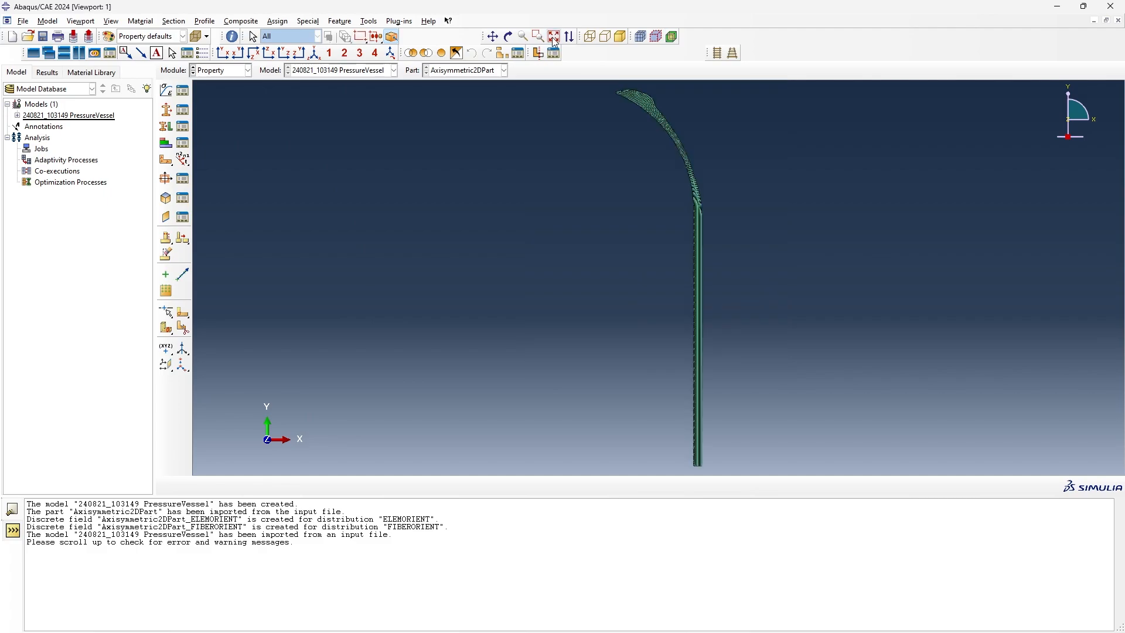
{"action": "left_click", "coordinate": [183, 91]}
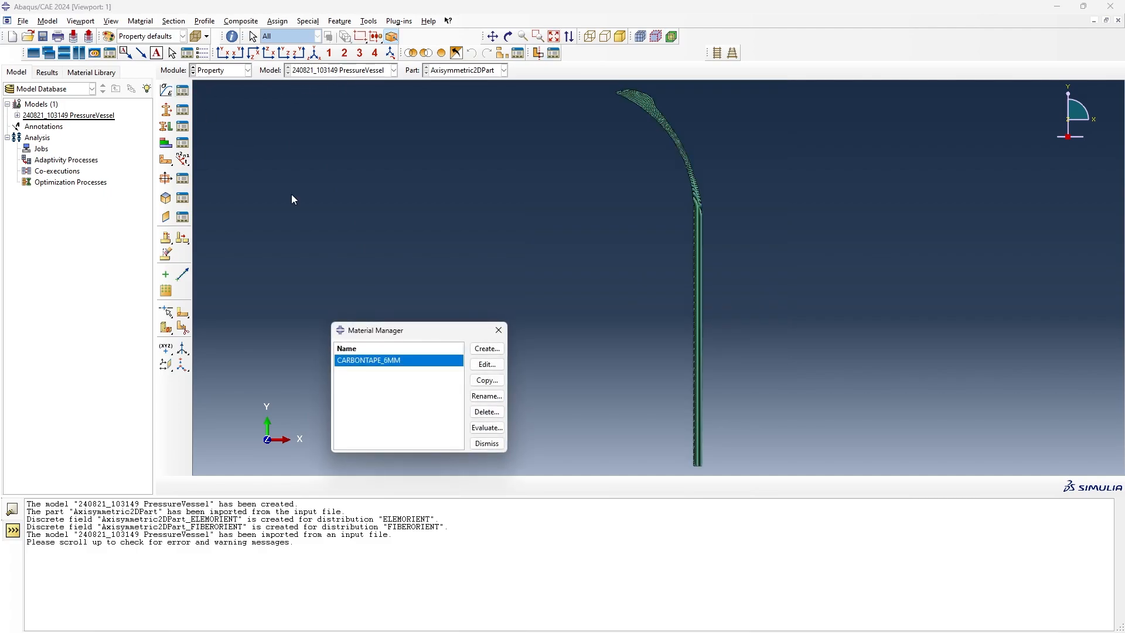
{"action": "double_click", "coordinate": [361, 361]}
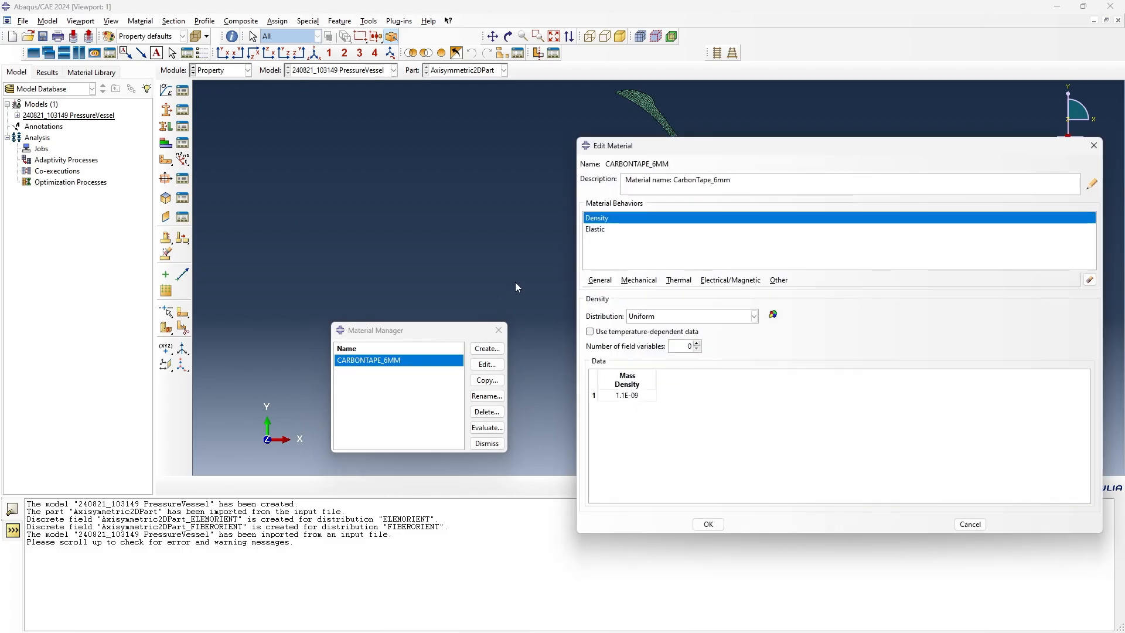
{"action": "left_click", "coordinate": [620, 230]}
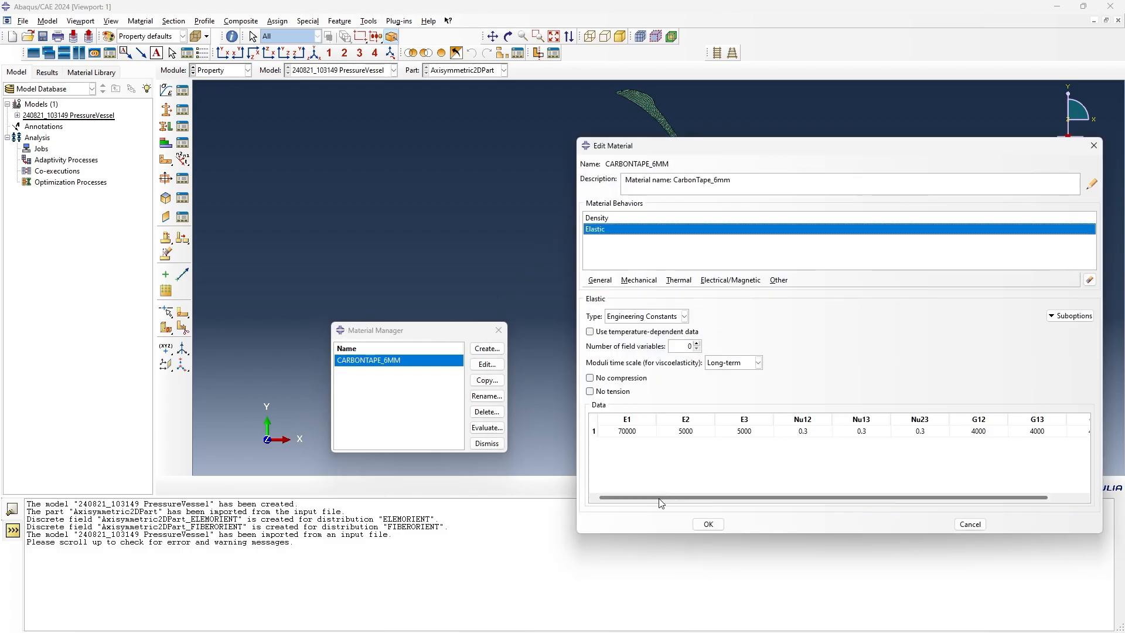
{"action": "left_click_drag", "start_coordinate": [658, 498], "coordinate": [720, 504]}
{"action": "left_click", "coordinate": [707, 524]}
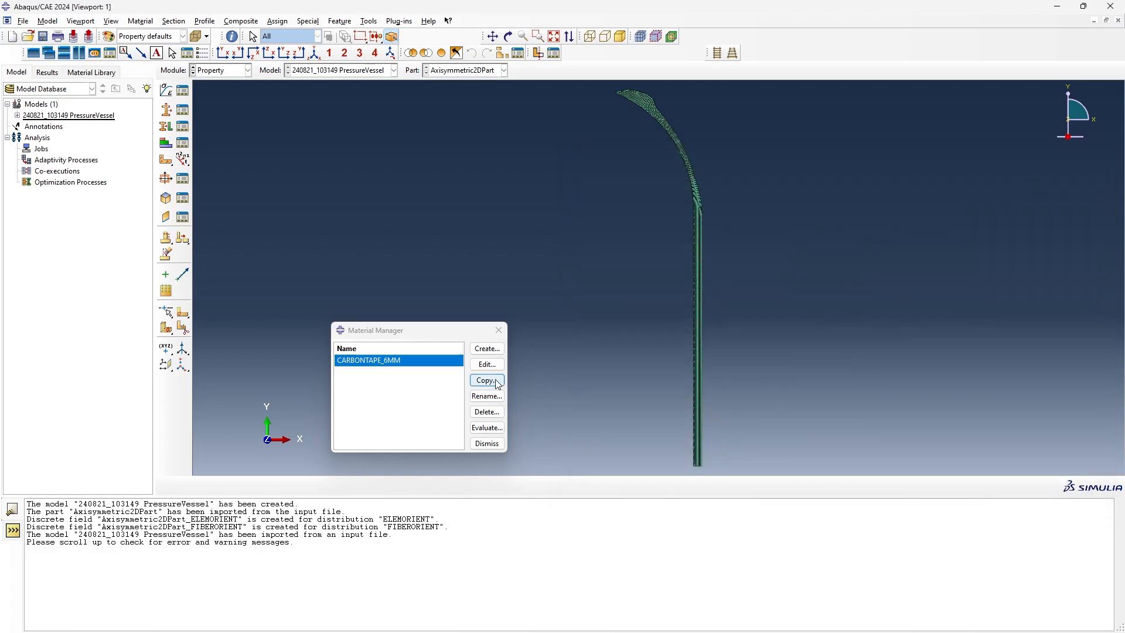
{"action": "left_click", "coordinate": [500, 334]}
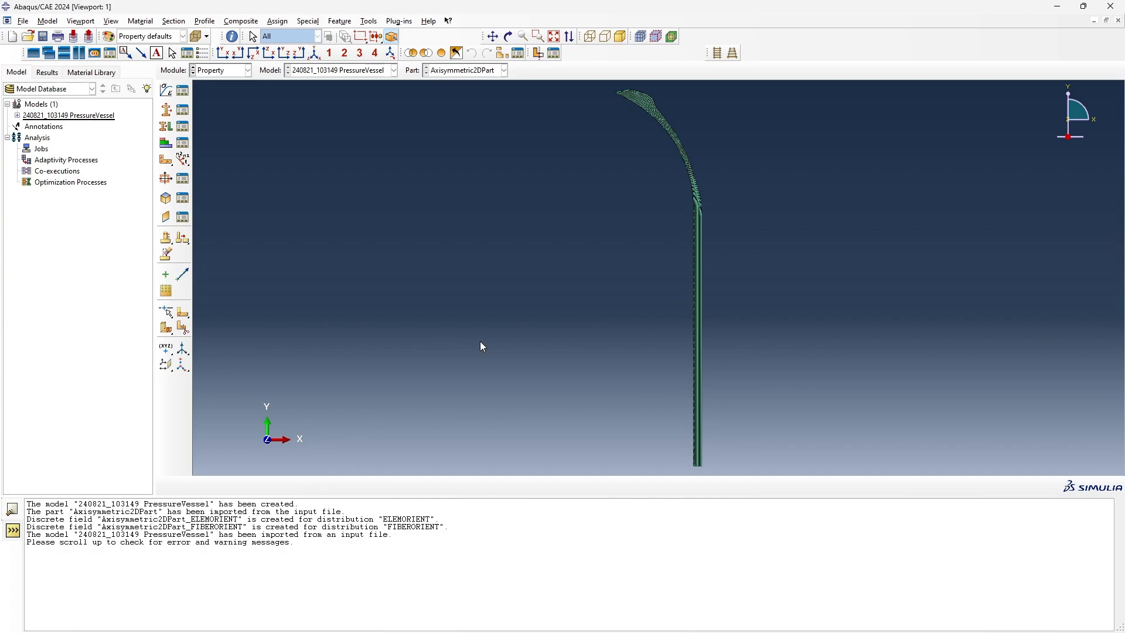
- Open the discrete field Axisymmetric2DPart_ELEMORIENT of the pressure vessel model, review its orientation components per element, and close it
{"action": "left_click", "coordinate": [18, 115]}
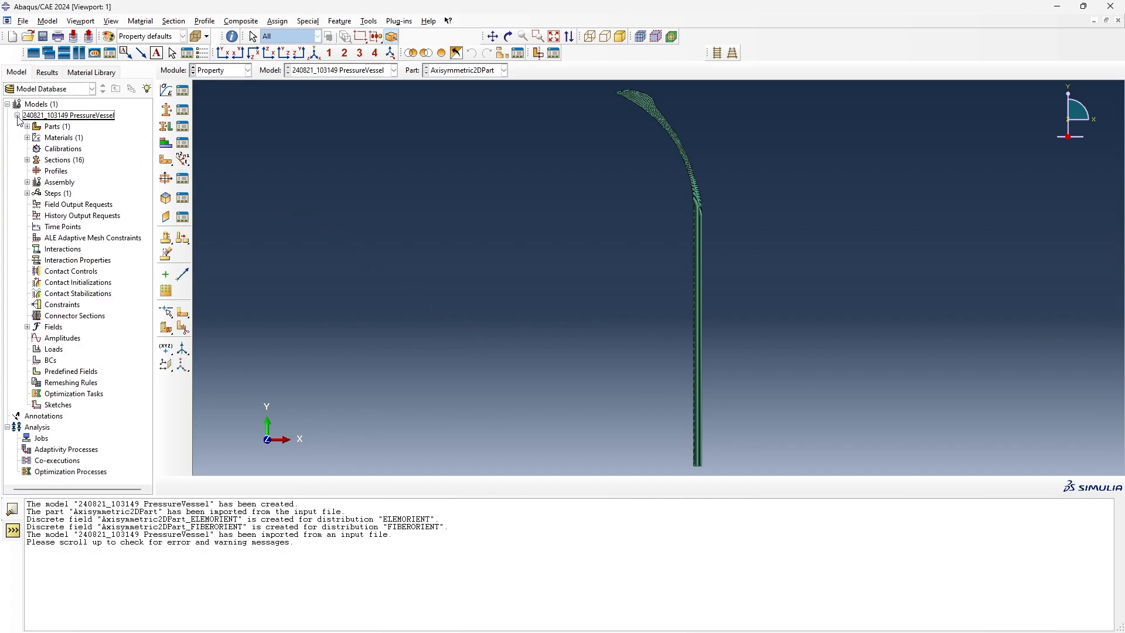
{"action": "left_click", "coordinate": [28, 327]}
{"action": "left_click", "coordinate": [37, 339]}
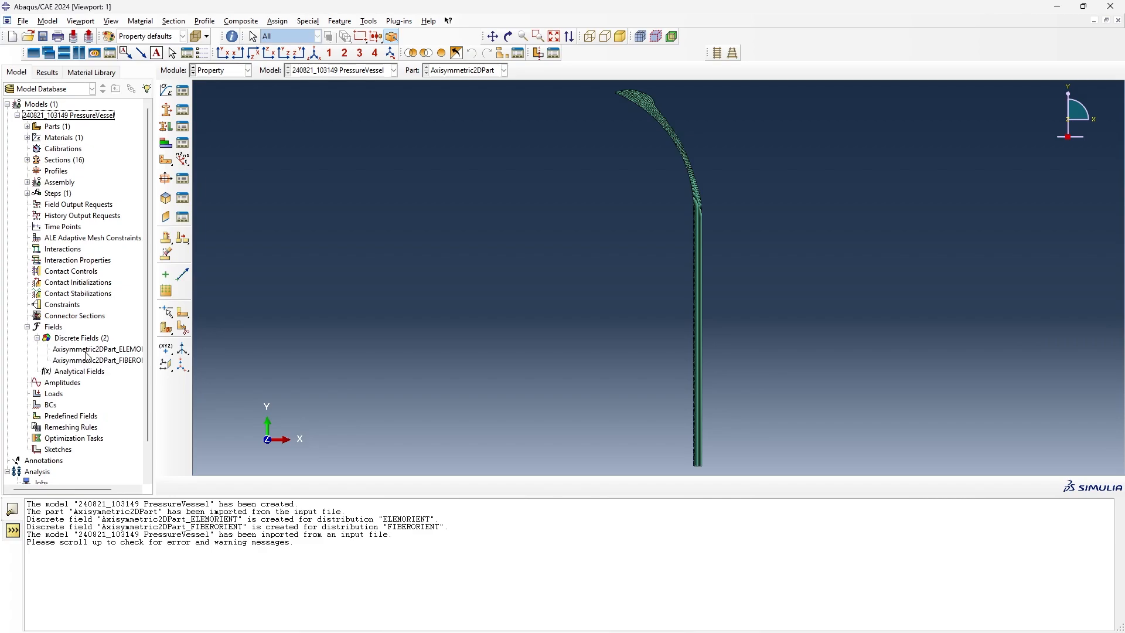
{"action": "double_click", "coordinate": [88, 349]}
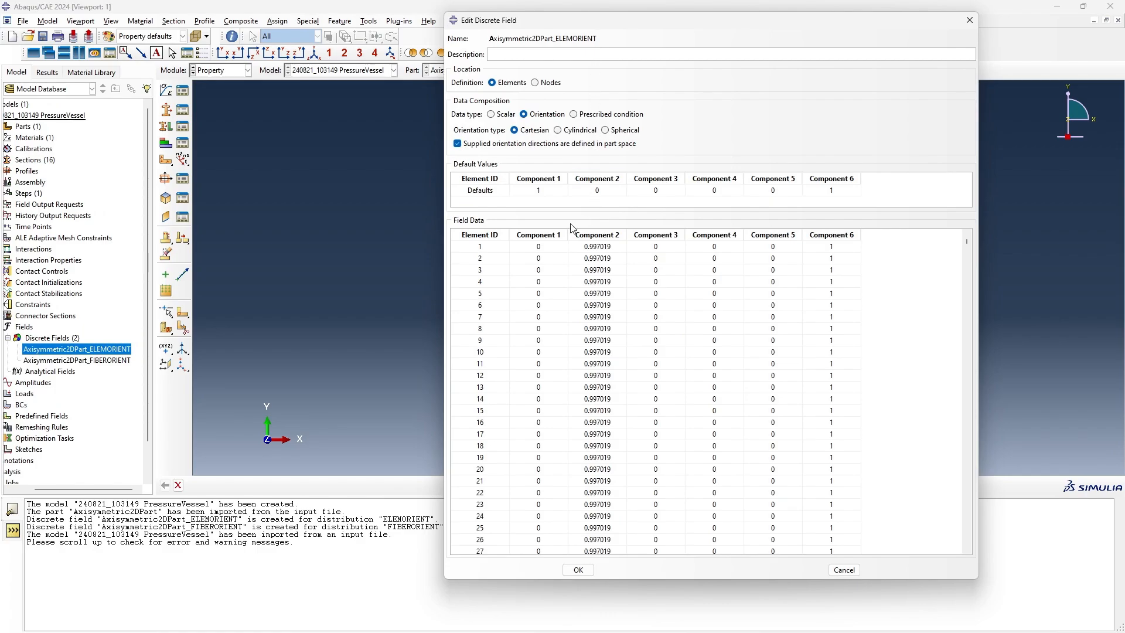
{"action": "left_click", "coordinate": [579, 569]}
- Review the scalar element values of the discrete field Axisymmetric2DPart_FIBERORIENT, then close its editor
{"action": "left_click", "coordinate": [74, 361]}
{"action": "double_click", "coordinate": [74, 361]}
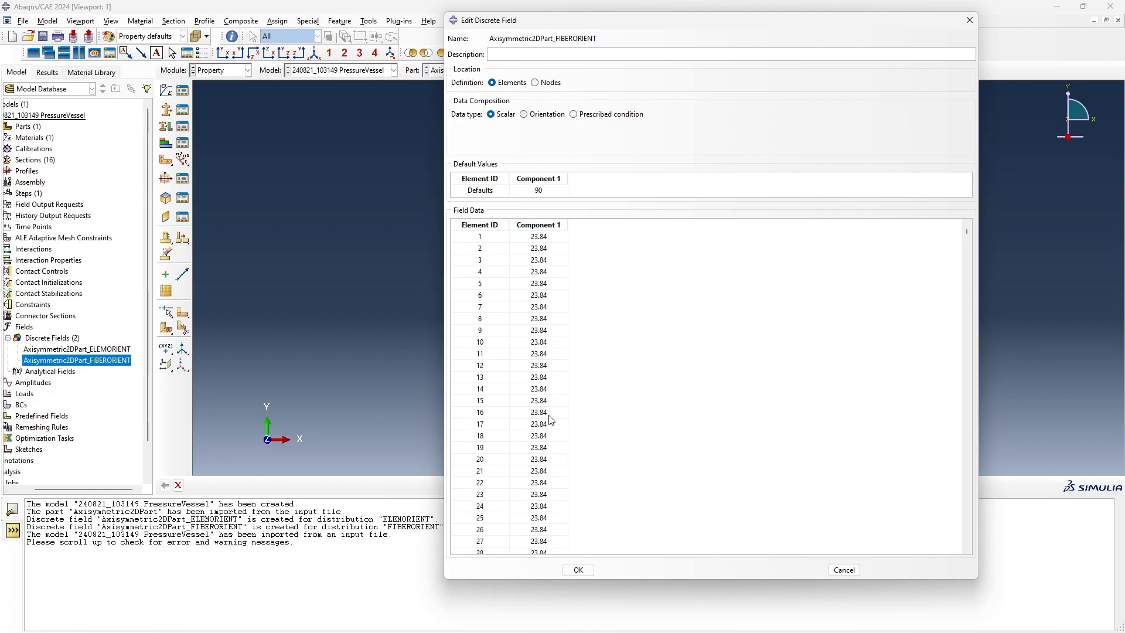
{"action": "left_click", "coordinate": [577, 570]}
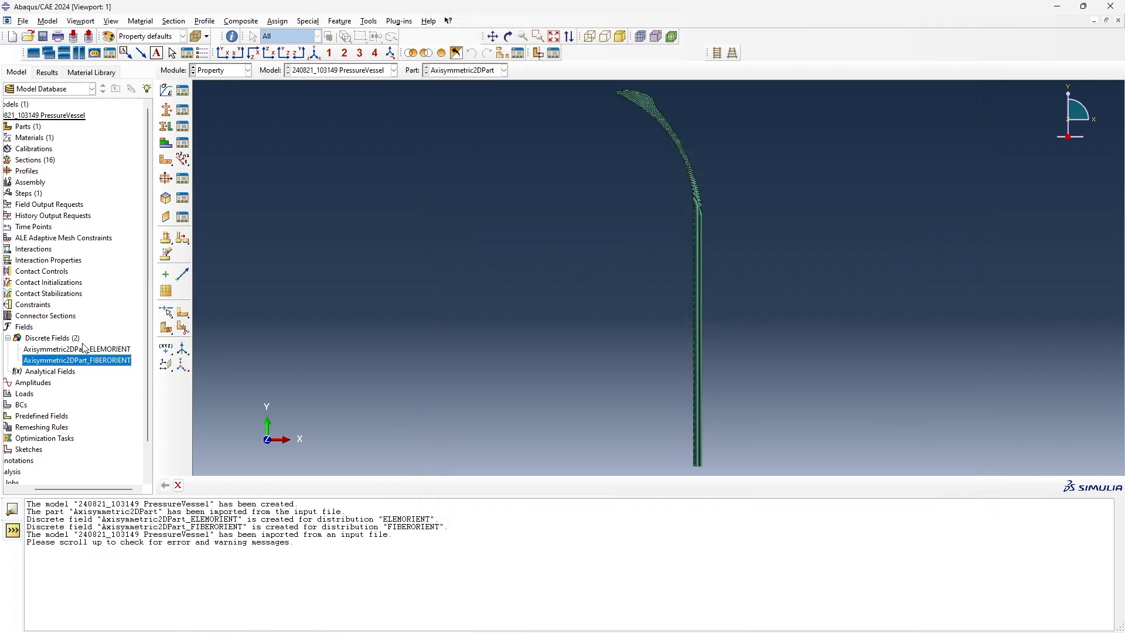
- Open the material orientation of Axisymmetric2DPart that uses the ELEMORIENT field, highlighting the elements it covers
{"action": "left_click_drag", "start_coordinate": [71, 487], "coordinate": [41, 488]}
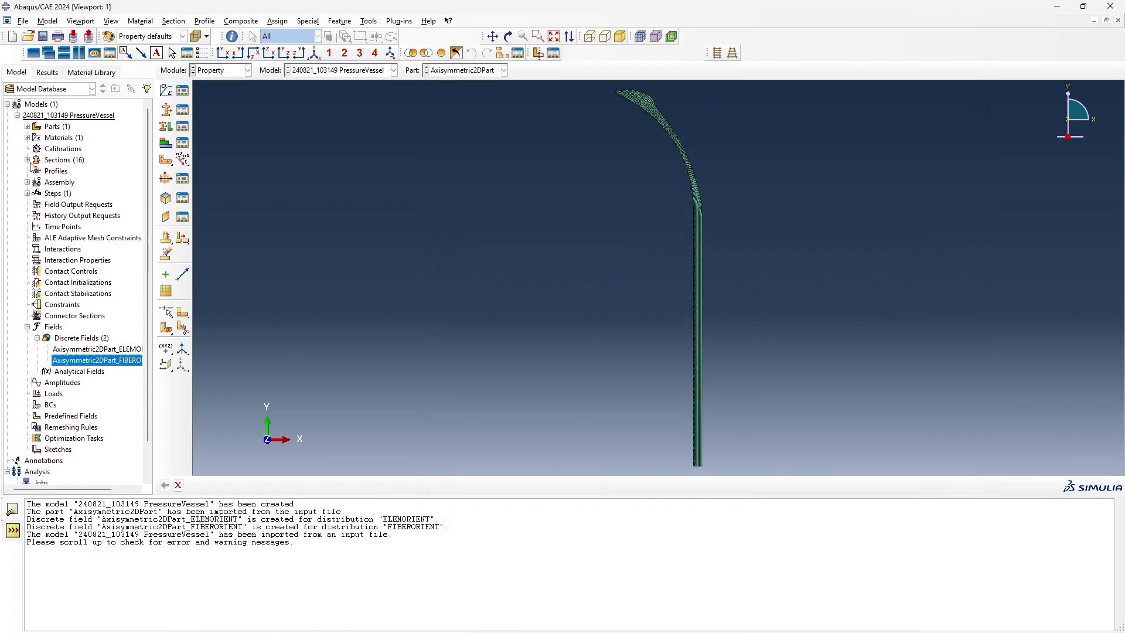
{"action": "left_click", "coordinate": [28, 127]}
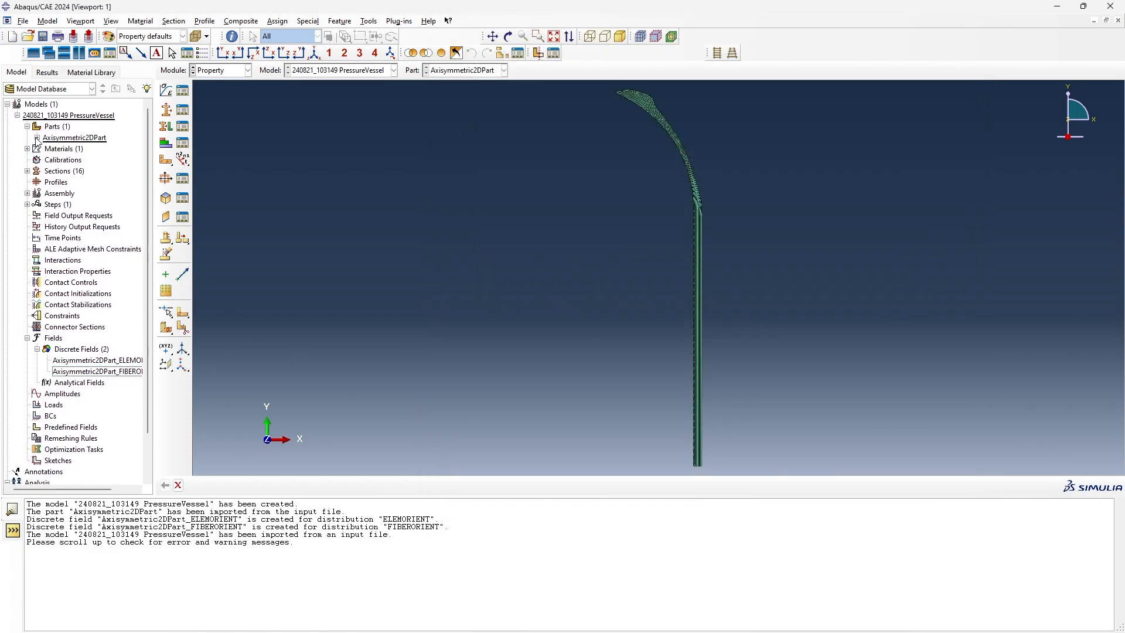
{"action": "left_click", "coordinate": [37, 138]}
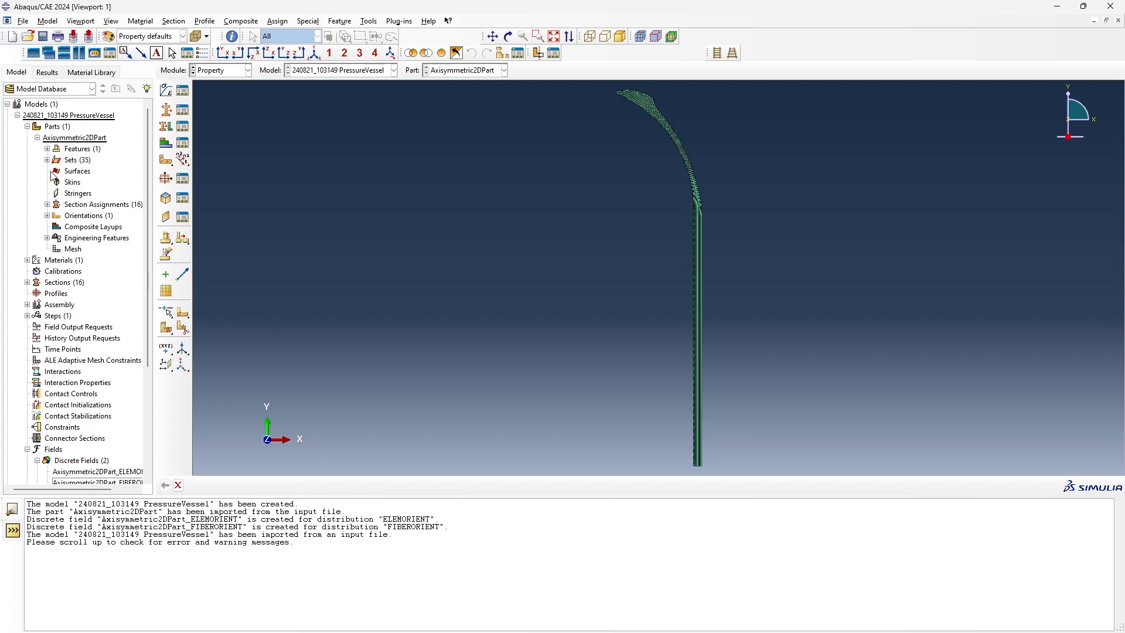
{"action": "left_click", "coordinate": [47, 216]}
{"action": "double_click", "coordinate": [60, 226]}
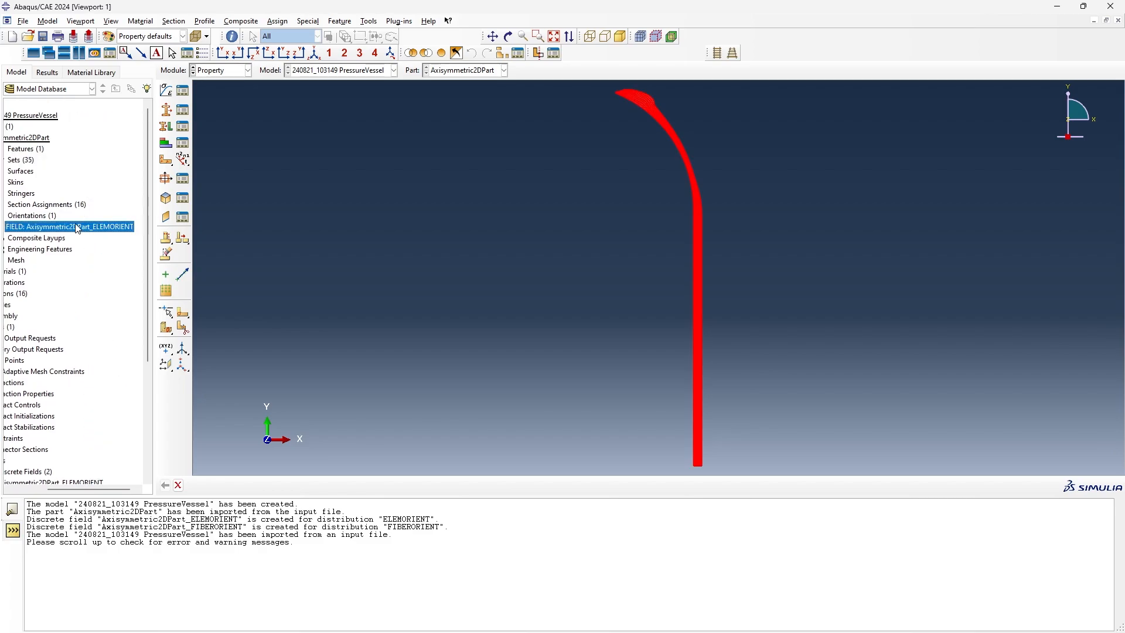